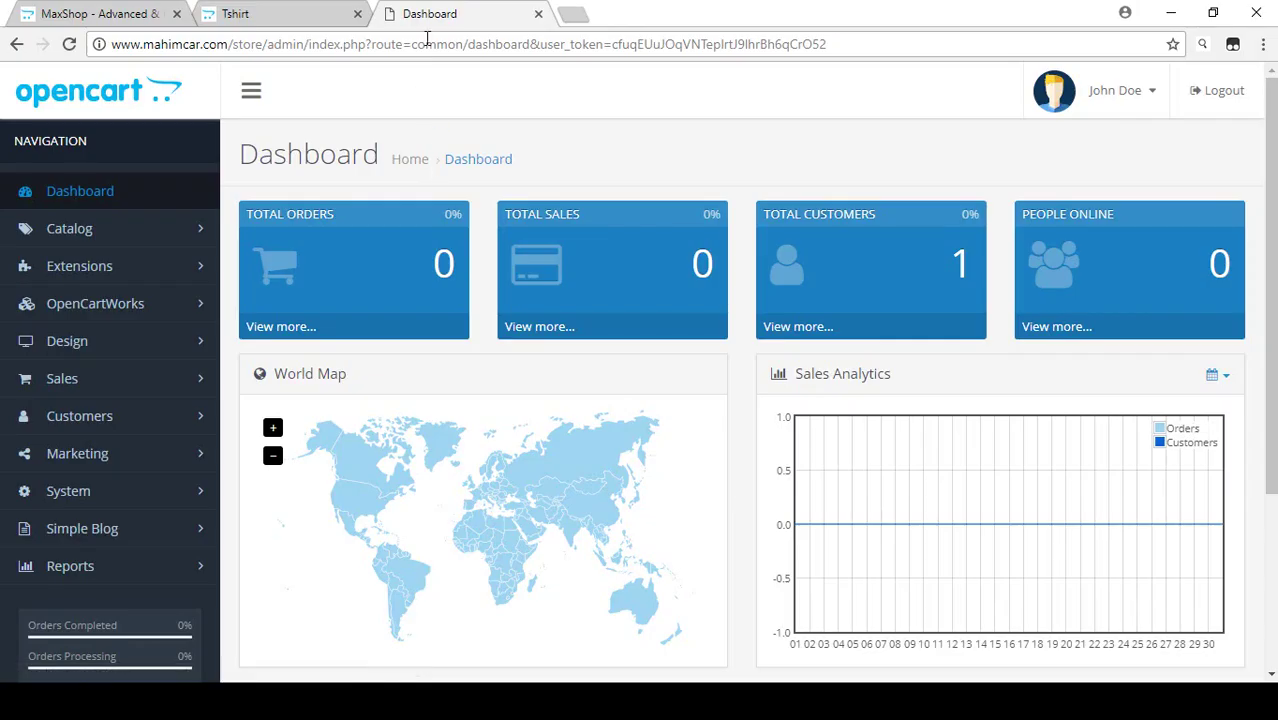
Open the Catalog > Recurring Profiles list, which is still empty.
left_click_drag(188, 44, 268, 45)
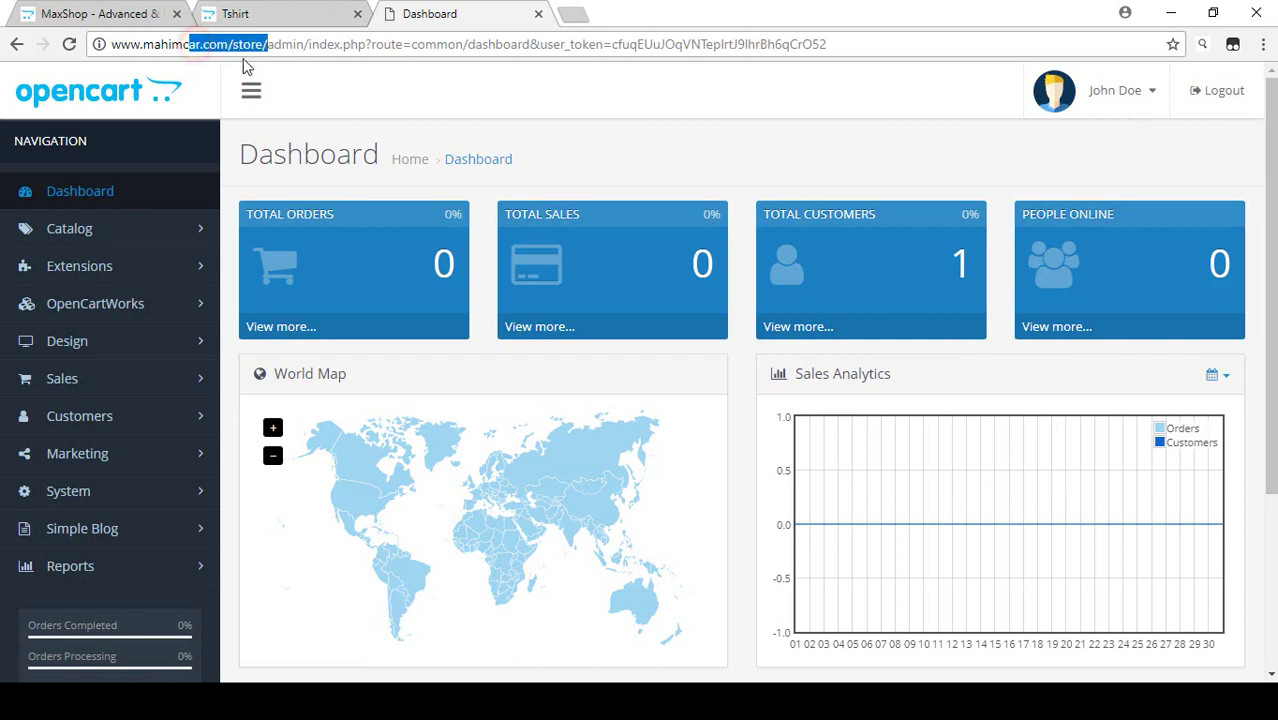
left_click(84, 218)
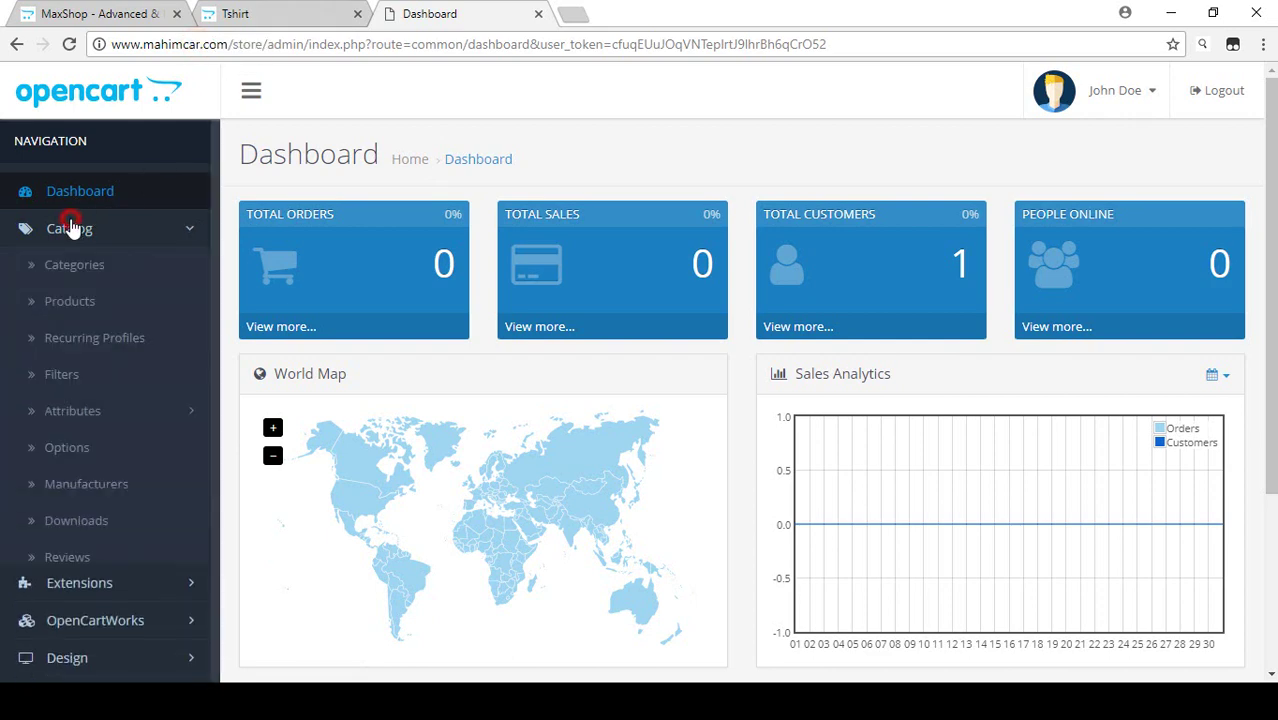
left_click(126, 345)
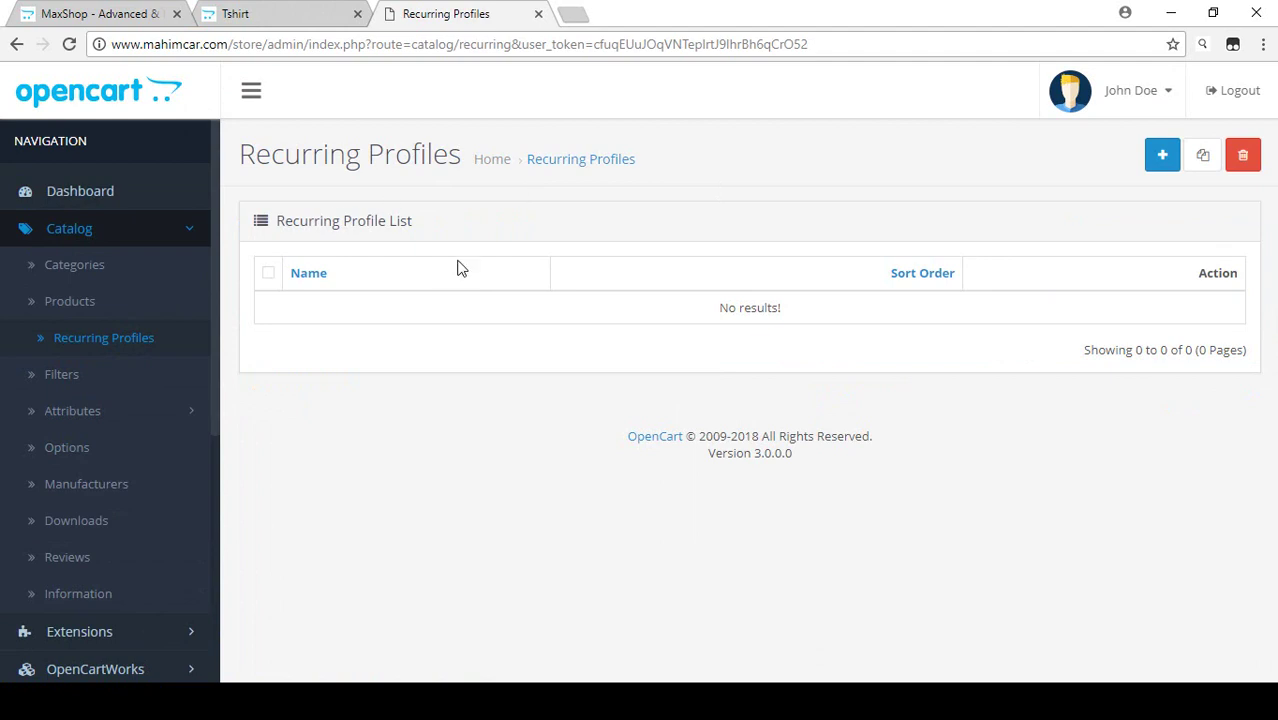
Start a new recurring profile and review its Recurring Profile and Trial Profile sections.
left_click(1164, 157)
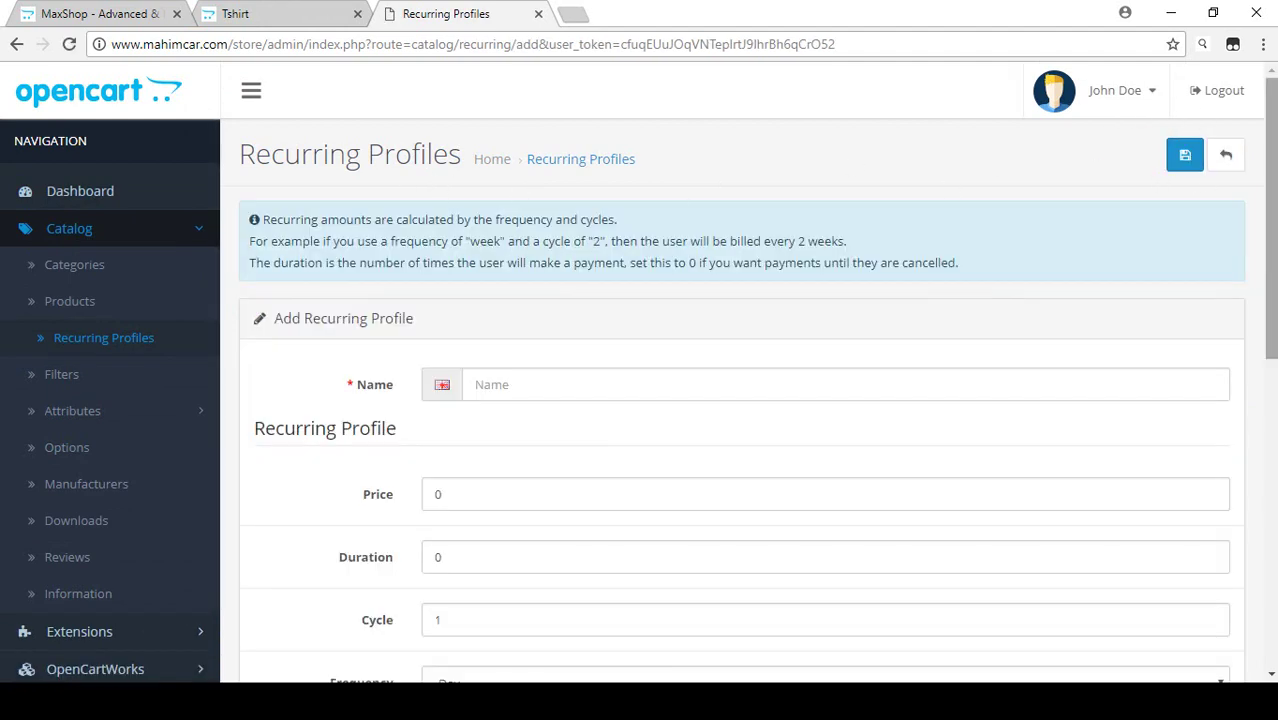
left_click_drag(1271, 140, 1271, 250)
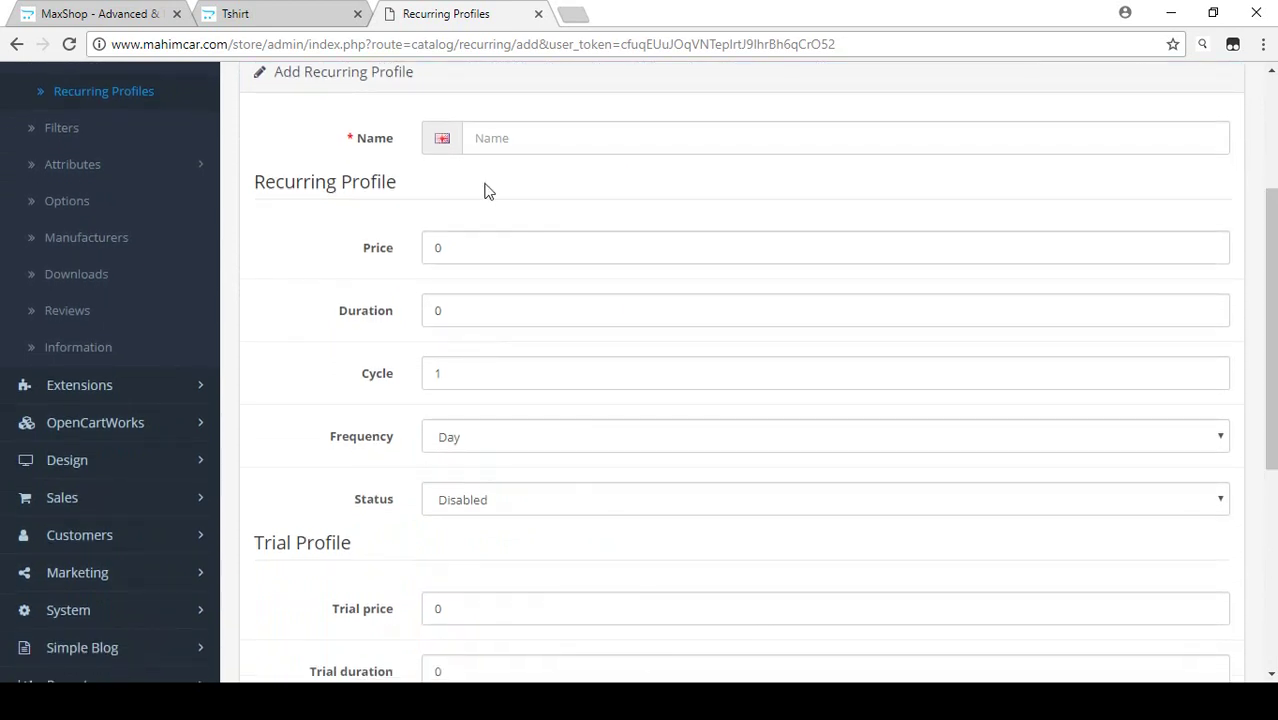
left_click_drag(254, 186, 399, 208)
left_click(404, 245)
left_click_drag(256, 543, 355, 550)
left_click(354, 546)
left_click_drag(256, 181, 414, 182)
left_click(416, 183)
scroll(271, 260, "up", 1)
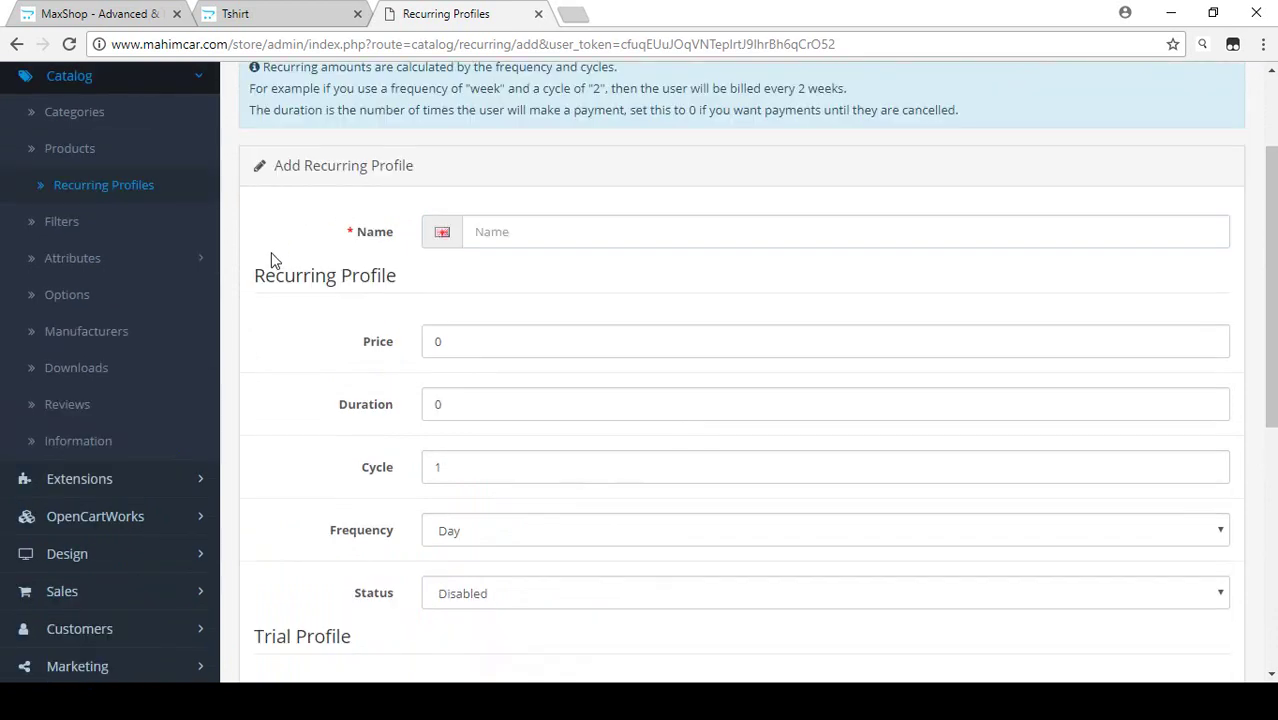
Name the profile '$10 Per Month' using the autocomplete suggestion.
left_click(464, 233)
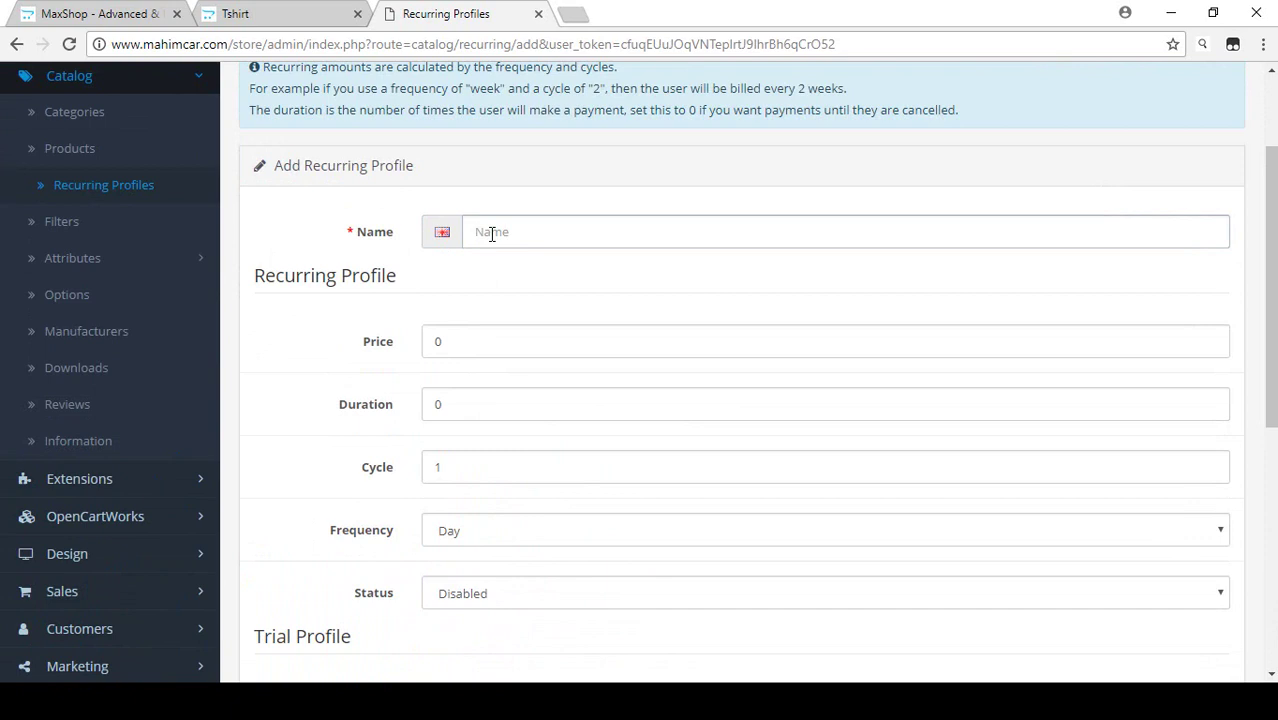
type("$")
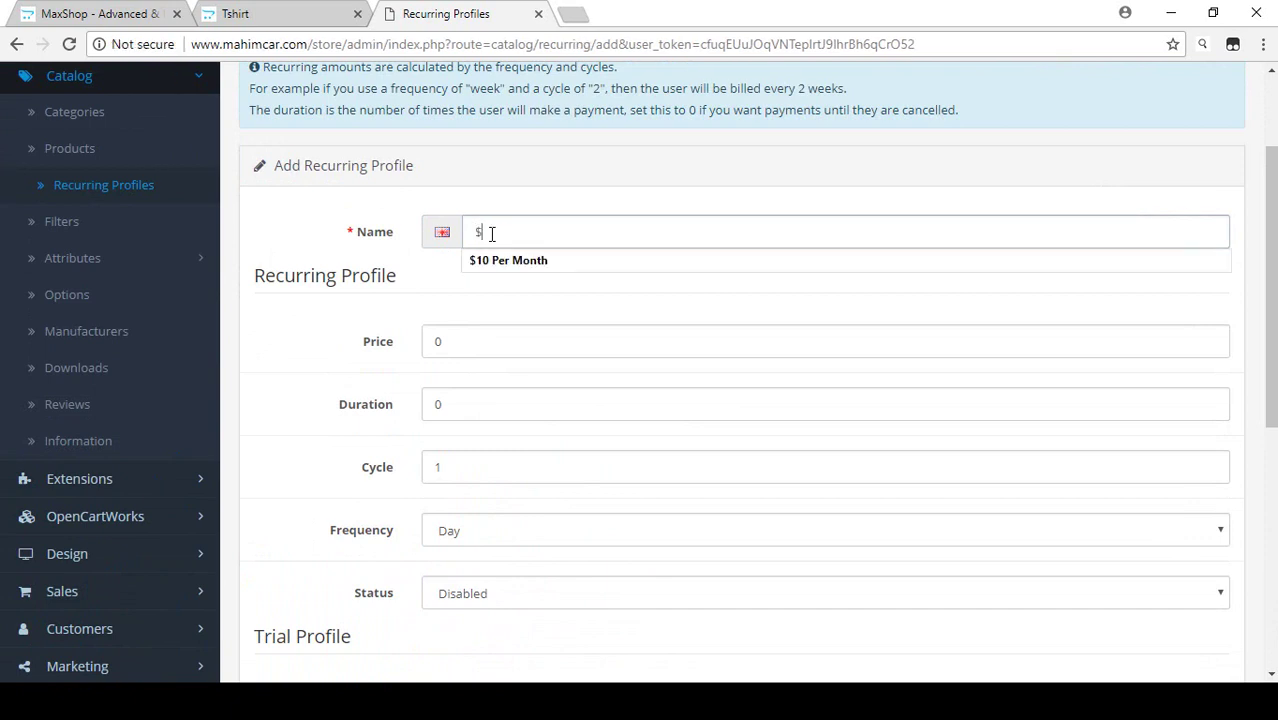
key("Down")
key("Return")
left_click_drag(465, 232, 582, 232)
left_click(582, 232)
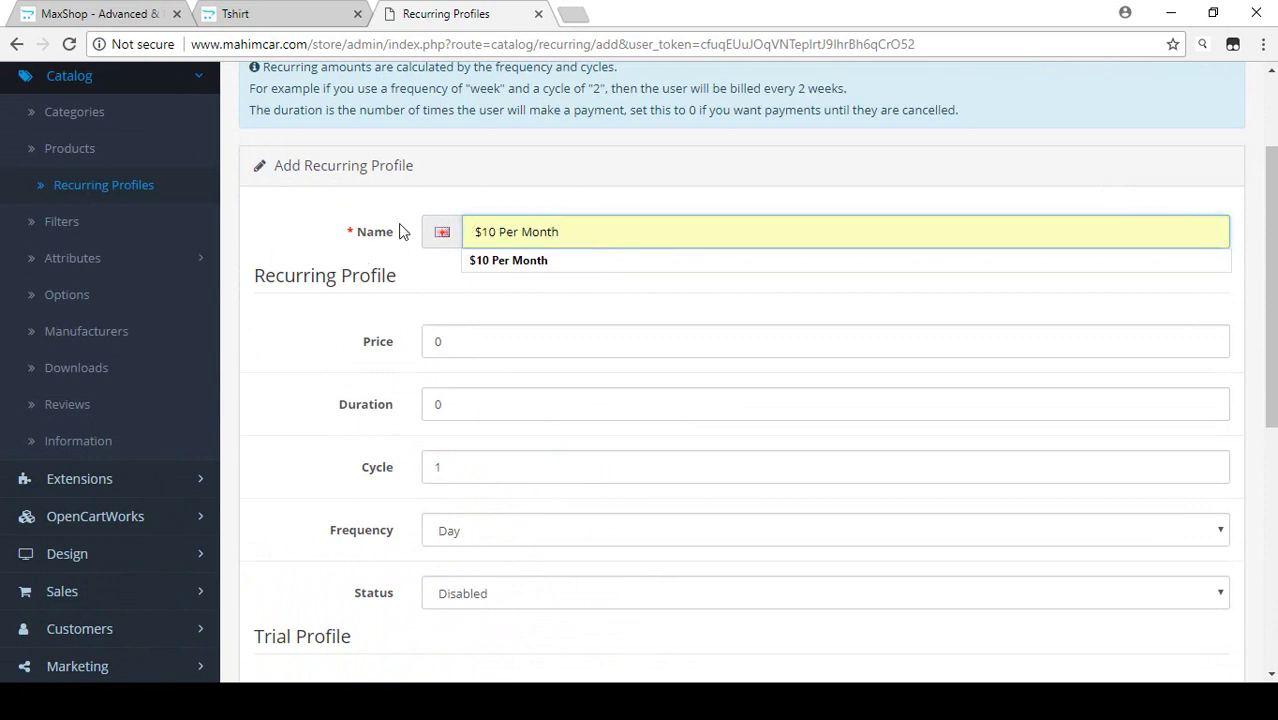
scroll(313, 265, "down", 1)
left_click(437, 249)
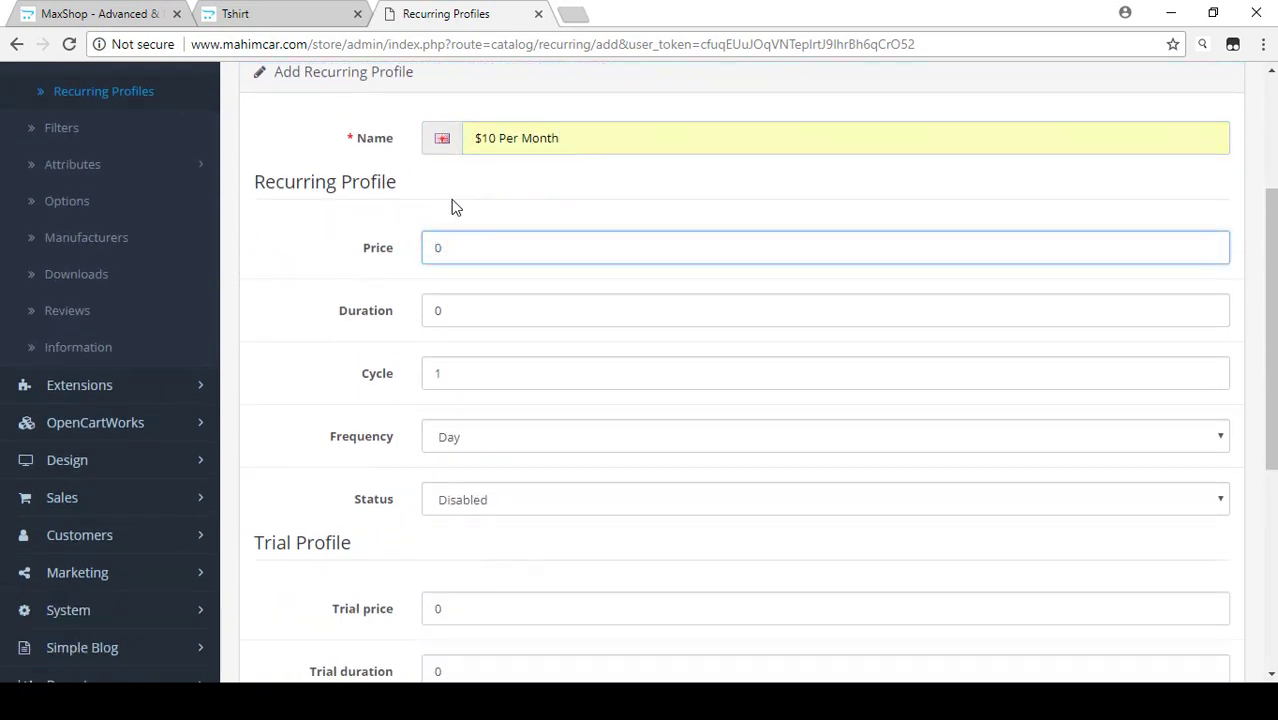
Enter a price of 10 and a duration of 12.
left_click(437, 248)
type("1")
left_click(345, 243)
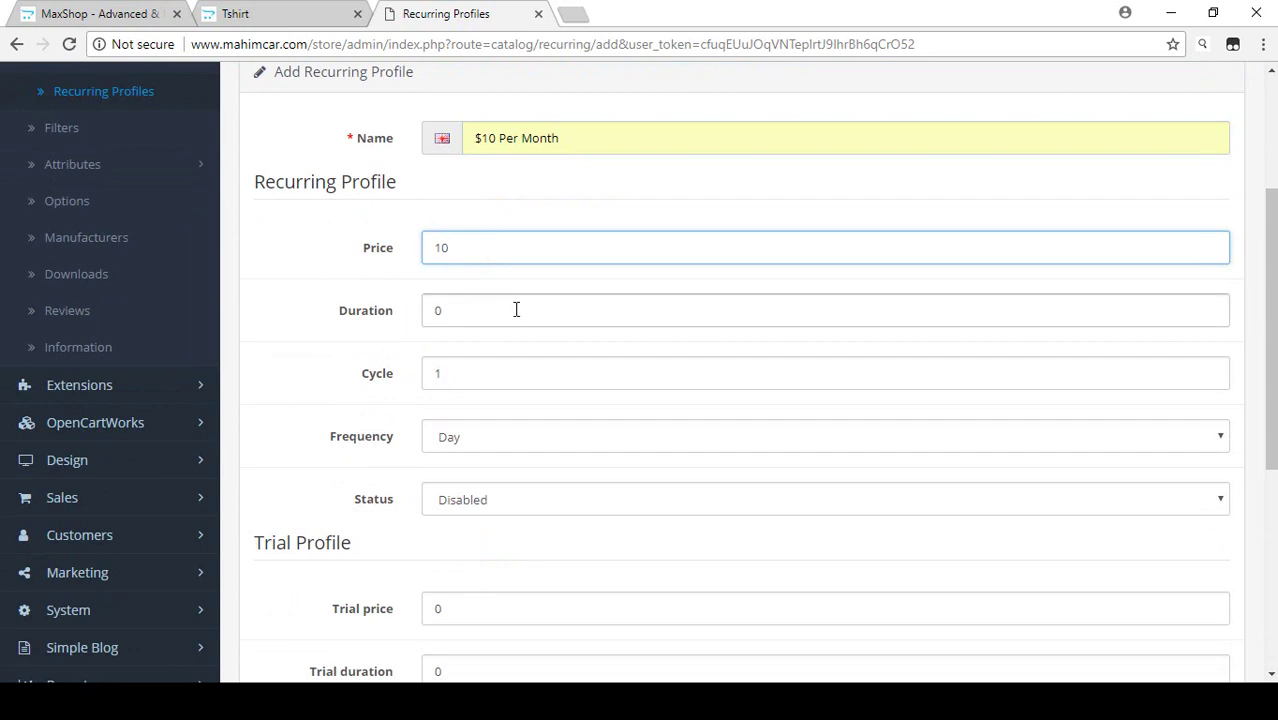
left_click(449, 313)
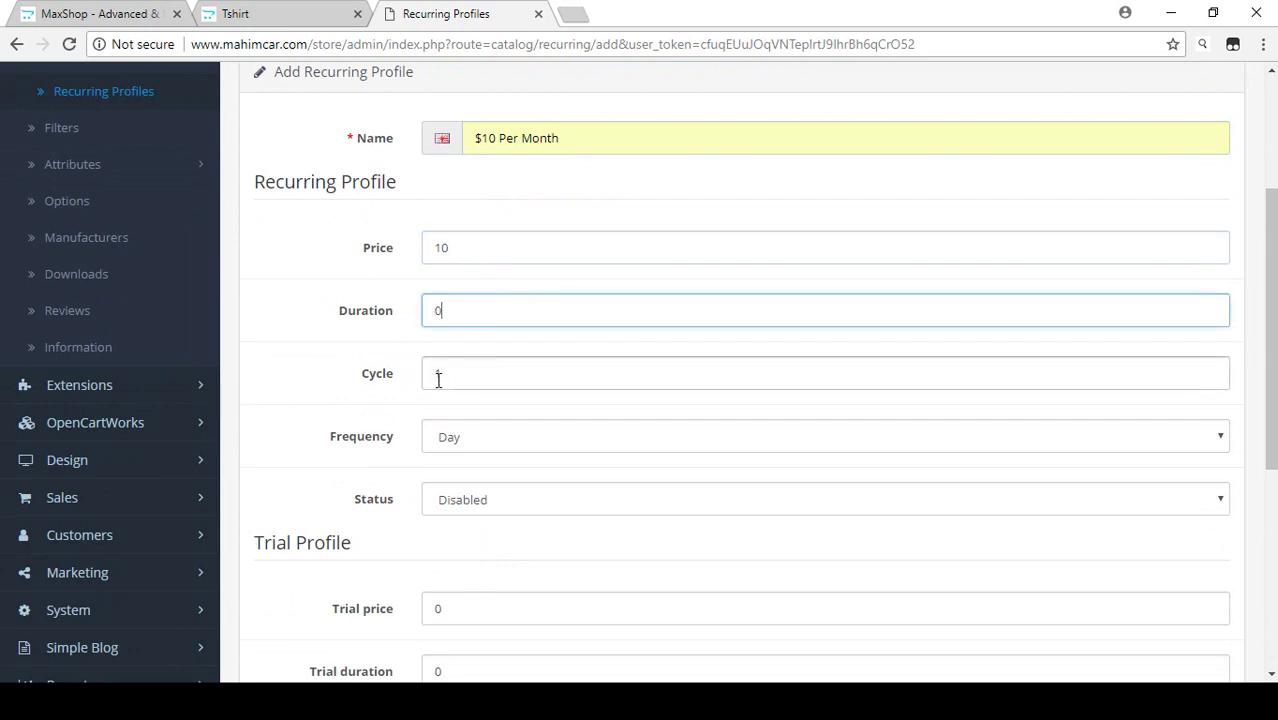
left_click(437, 313)
type("12")
left_click(436, 339)
Set the frequency to Month with cycle 1 and the status to Enabled.
left_click(456, 437)
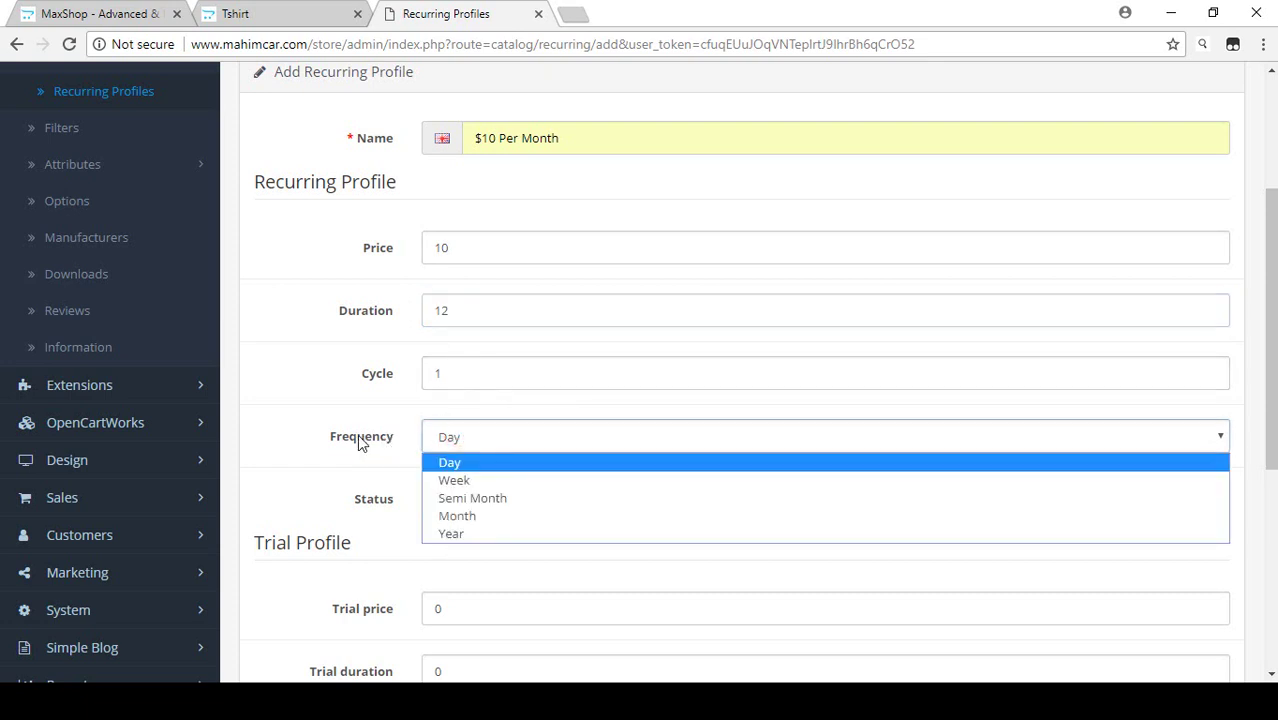
left_click(463, 516)
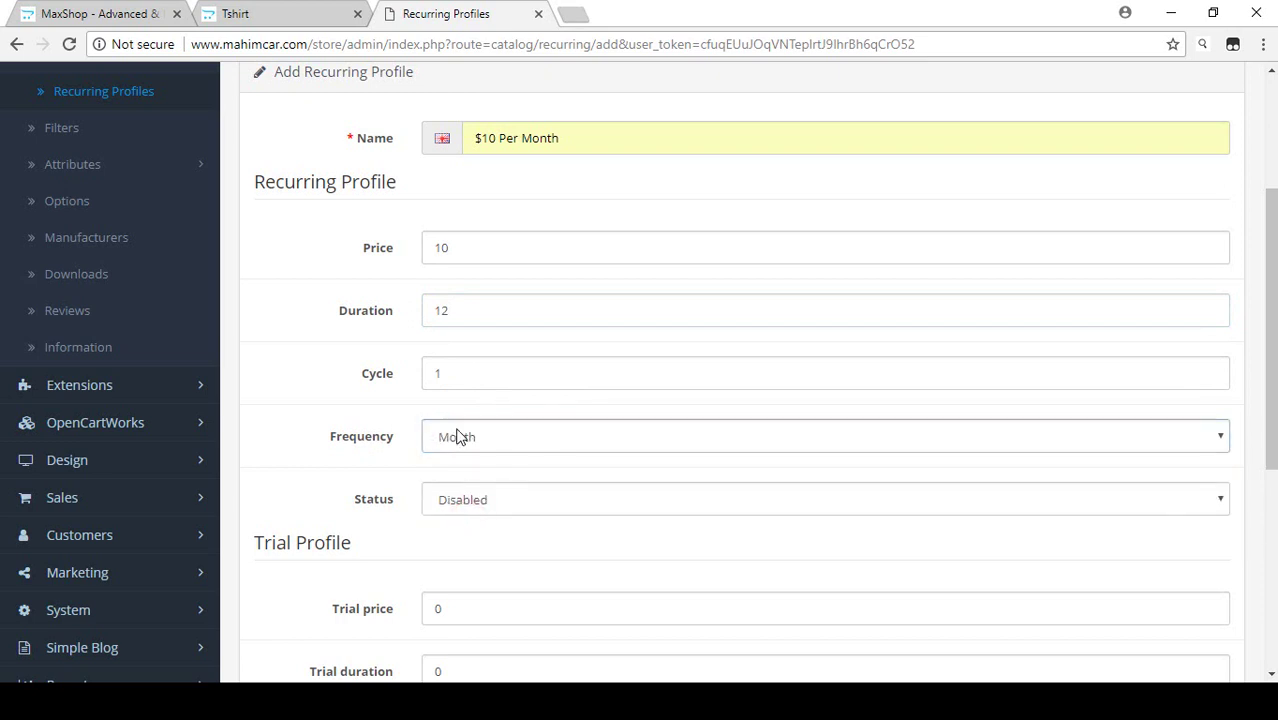
left_click(436, 370)
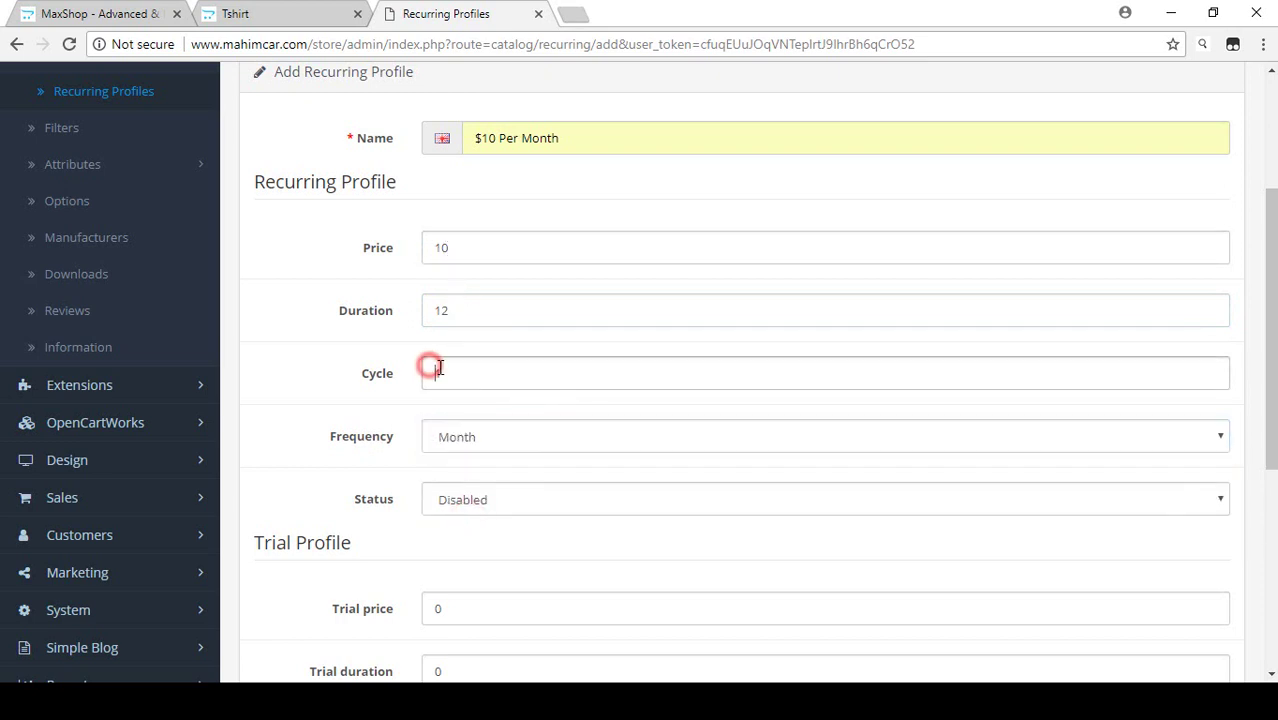
double_click(467, 310)
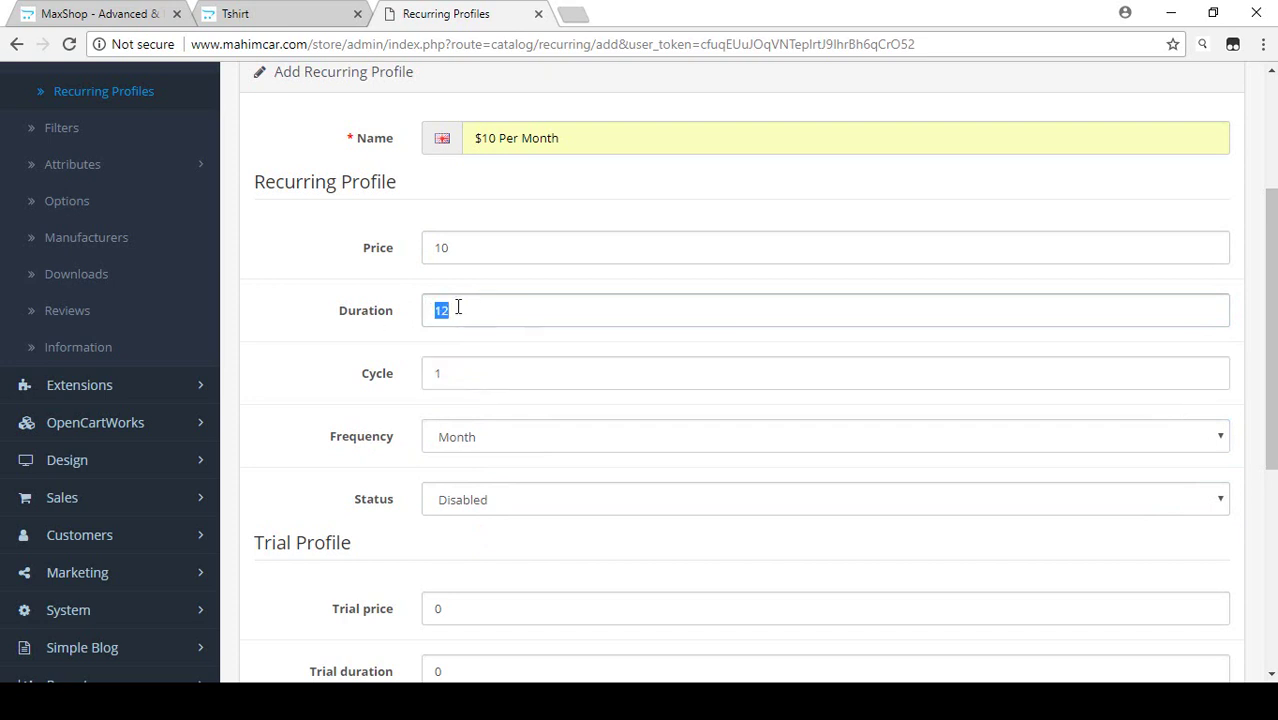
left_click(379, 311)
left_click(470, 500)
left_click(455, 525)
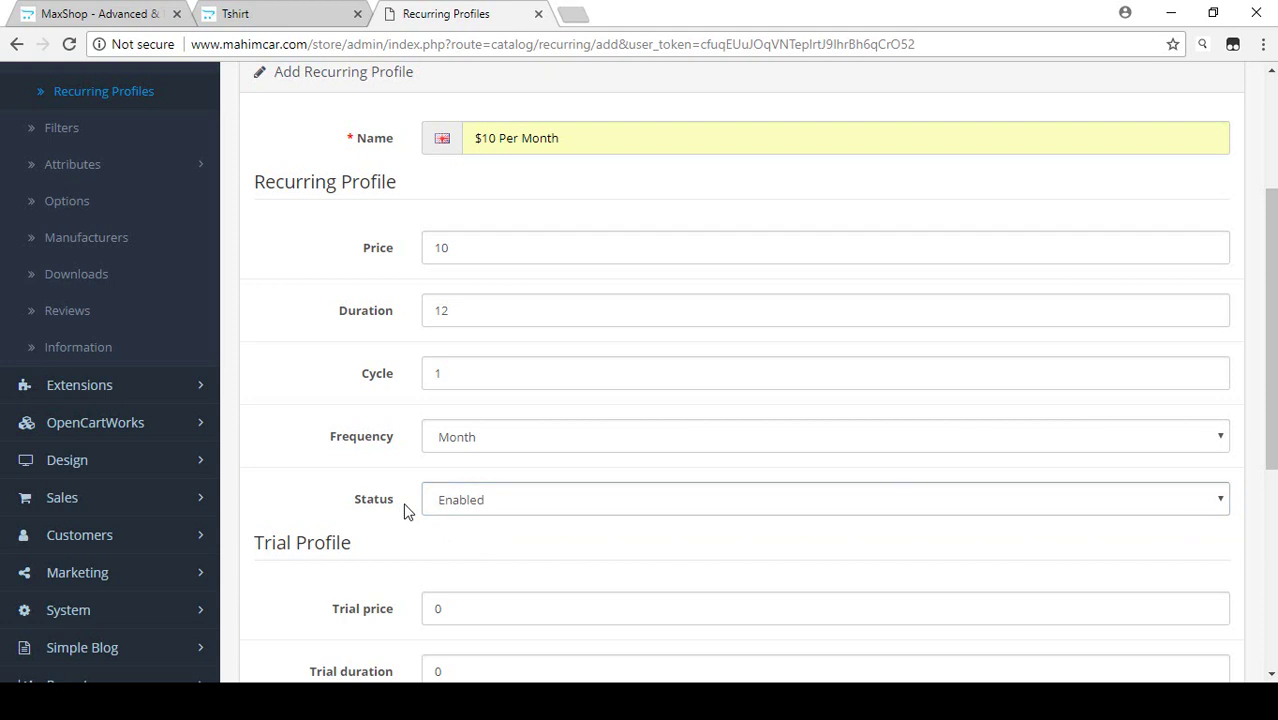
Set the trial duration to 1 and the trial frequency to Month.
scroll(374, 449, "down", 3)
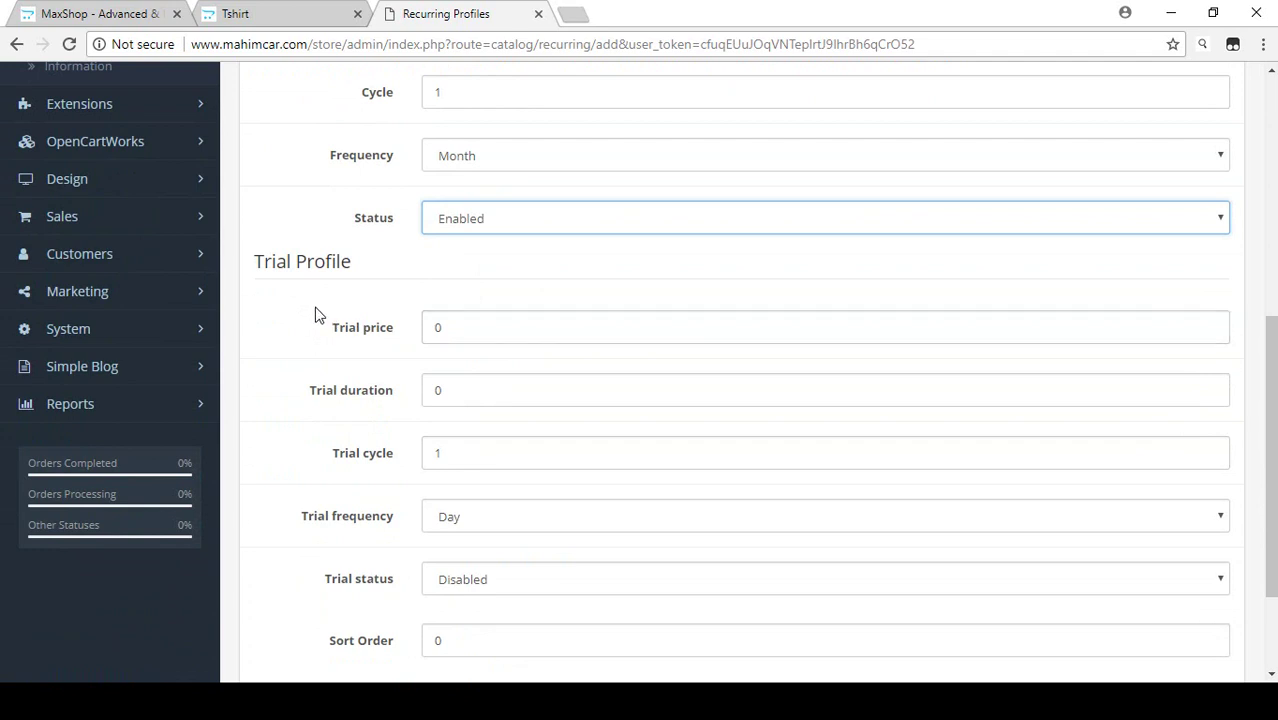
scroll(320, 316, "up", 1)
scroll(325, 320, "down", 1)
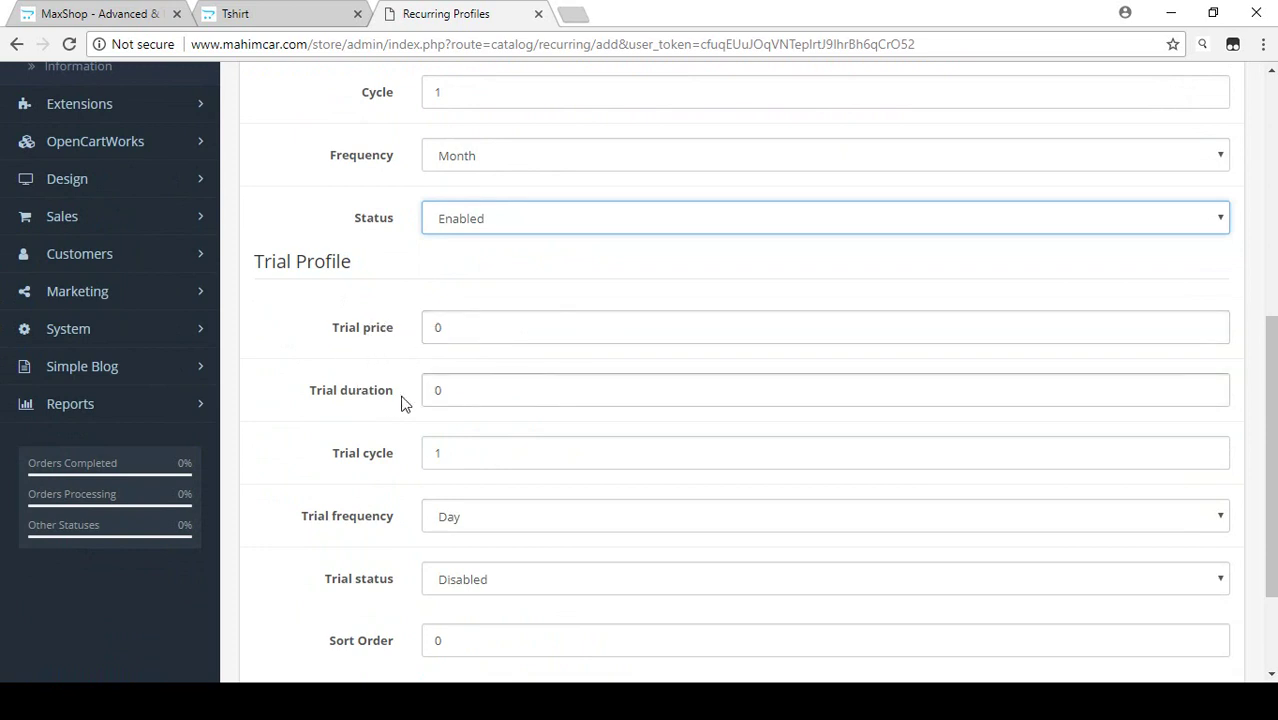
double_click(440, 390)
type("1")
left_click(355, 374)
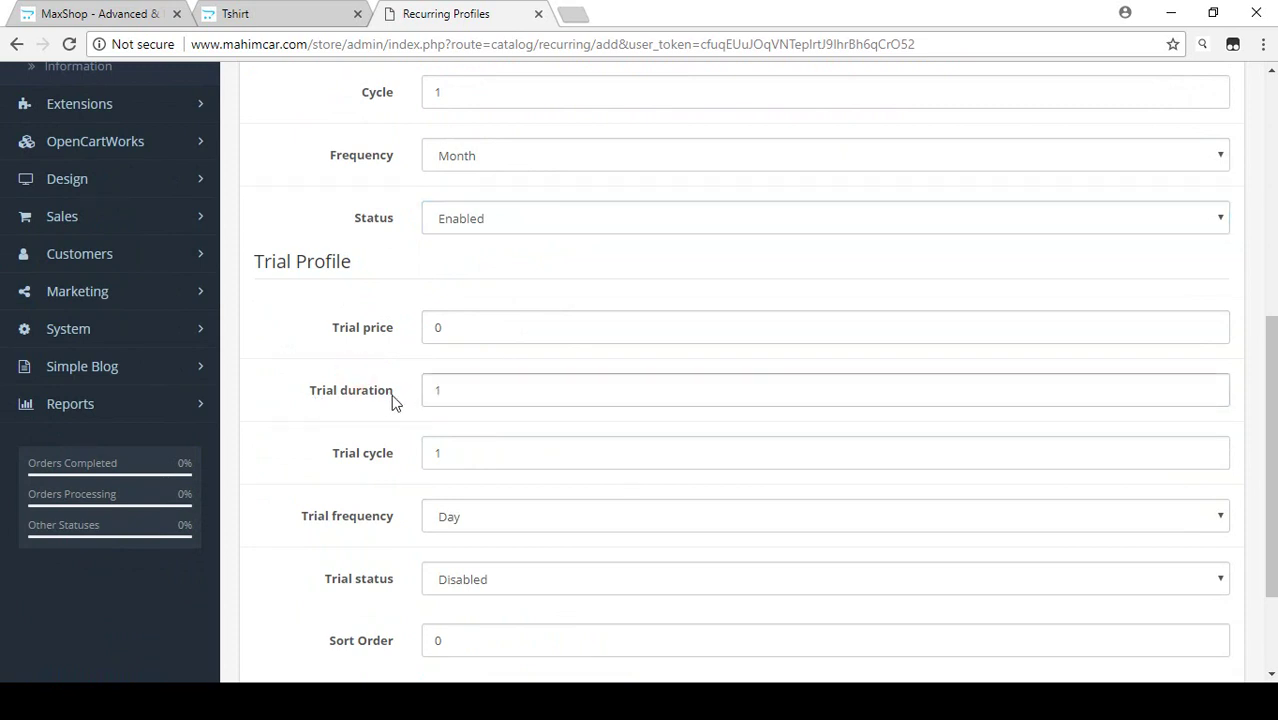
left_click(343, 455)
left_click(448, 516)
left_click(473, 598)
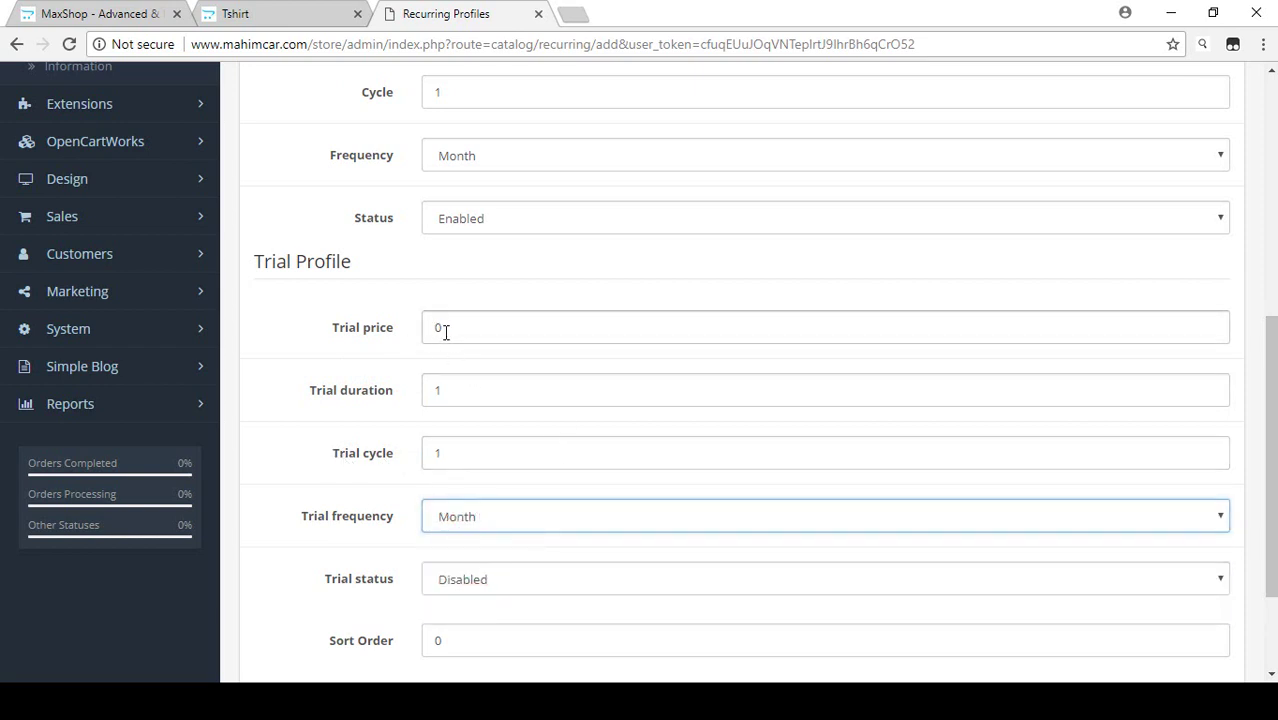
left_click(434, 453)
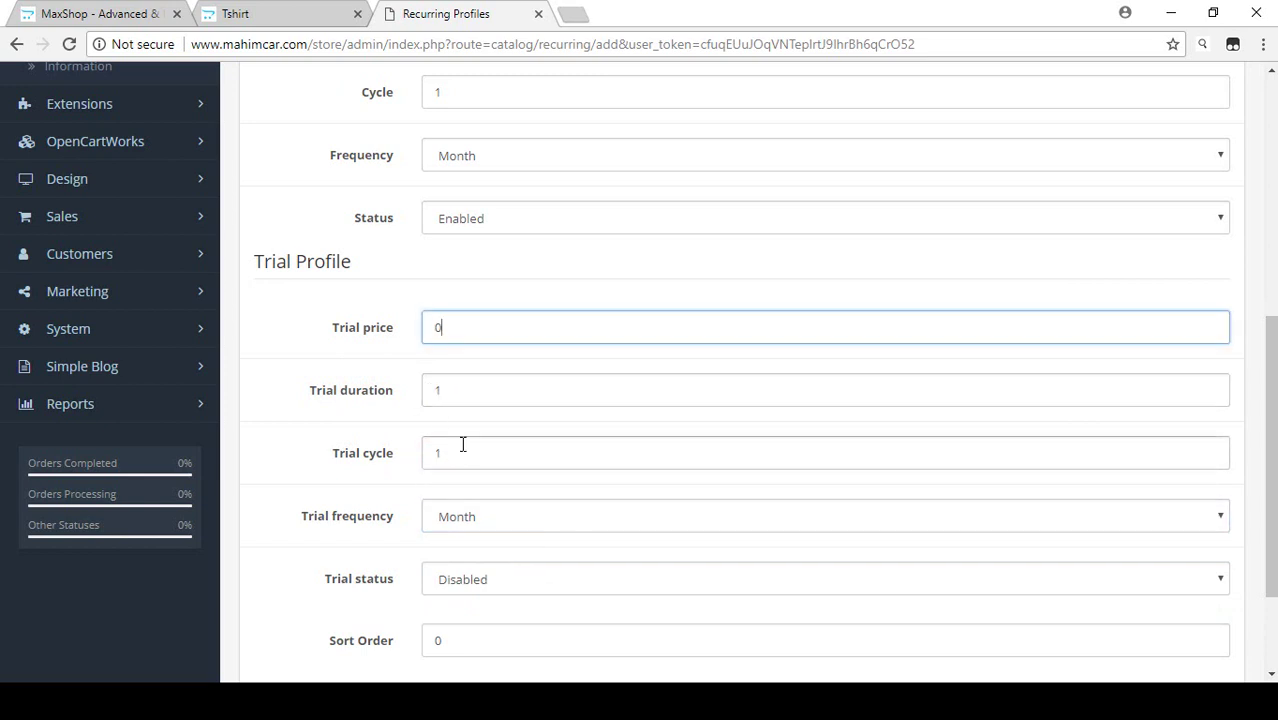
Enable the trial at price 0 and set the sort order to 1.
left_click(474, 327)
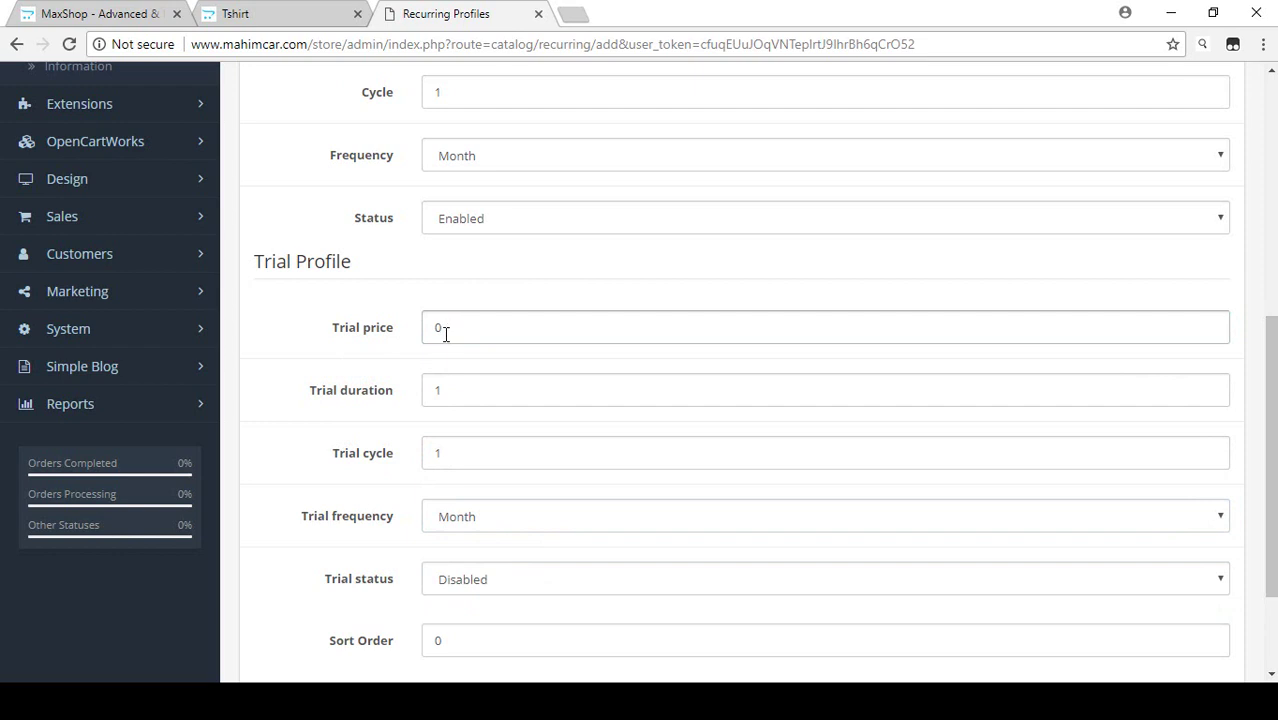
scroll(447, 372, "down", 3)
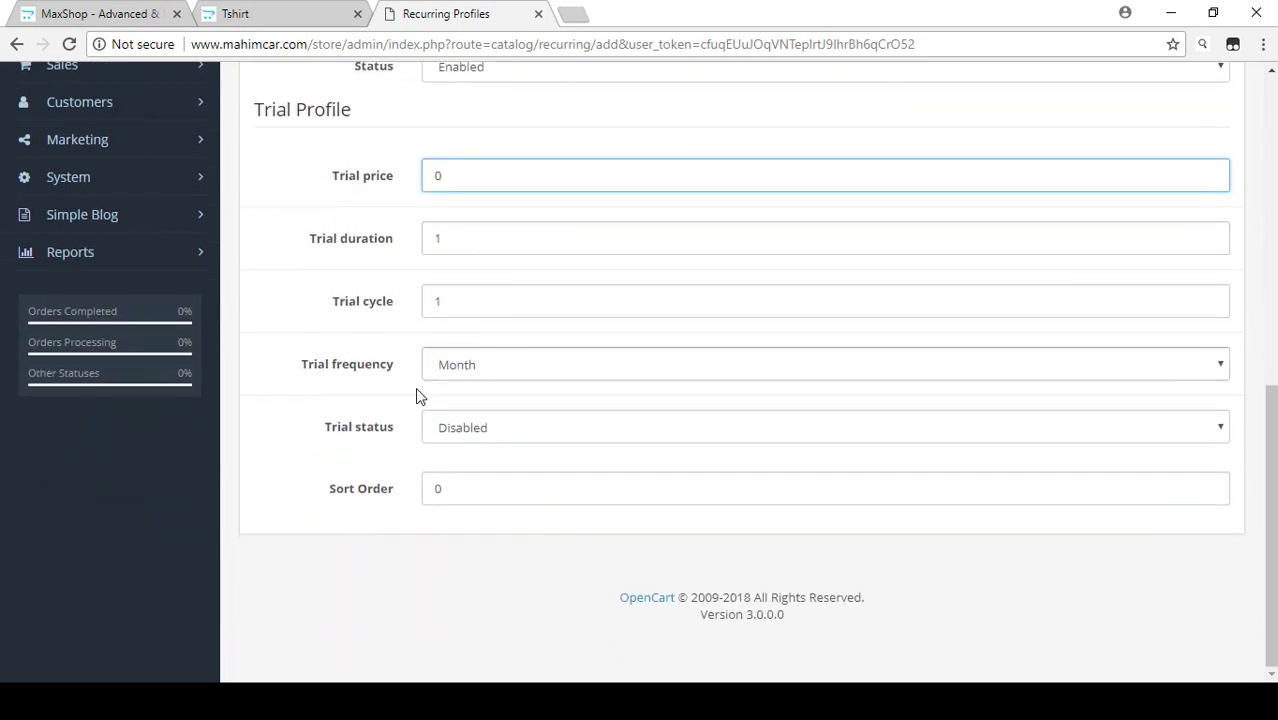
left_click(491, 428)
left_click(474, 472)
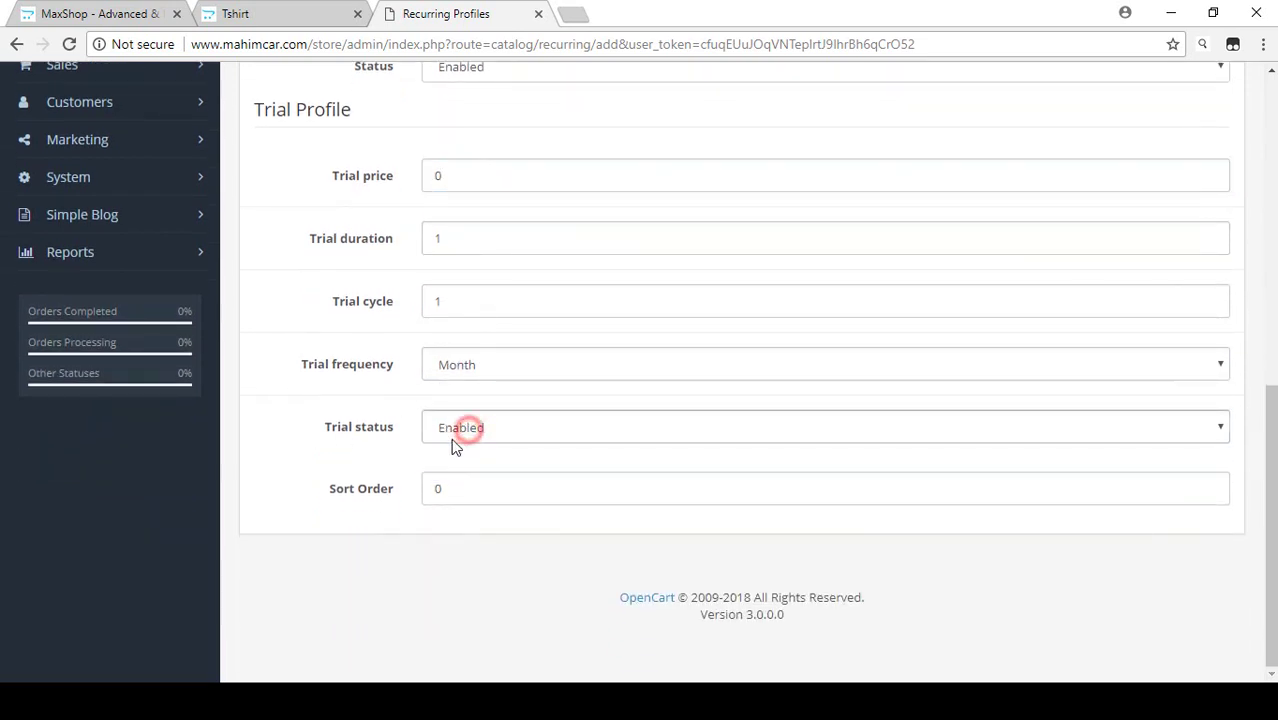
double_click(434, 484)
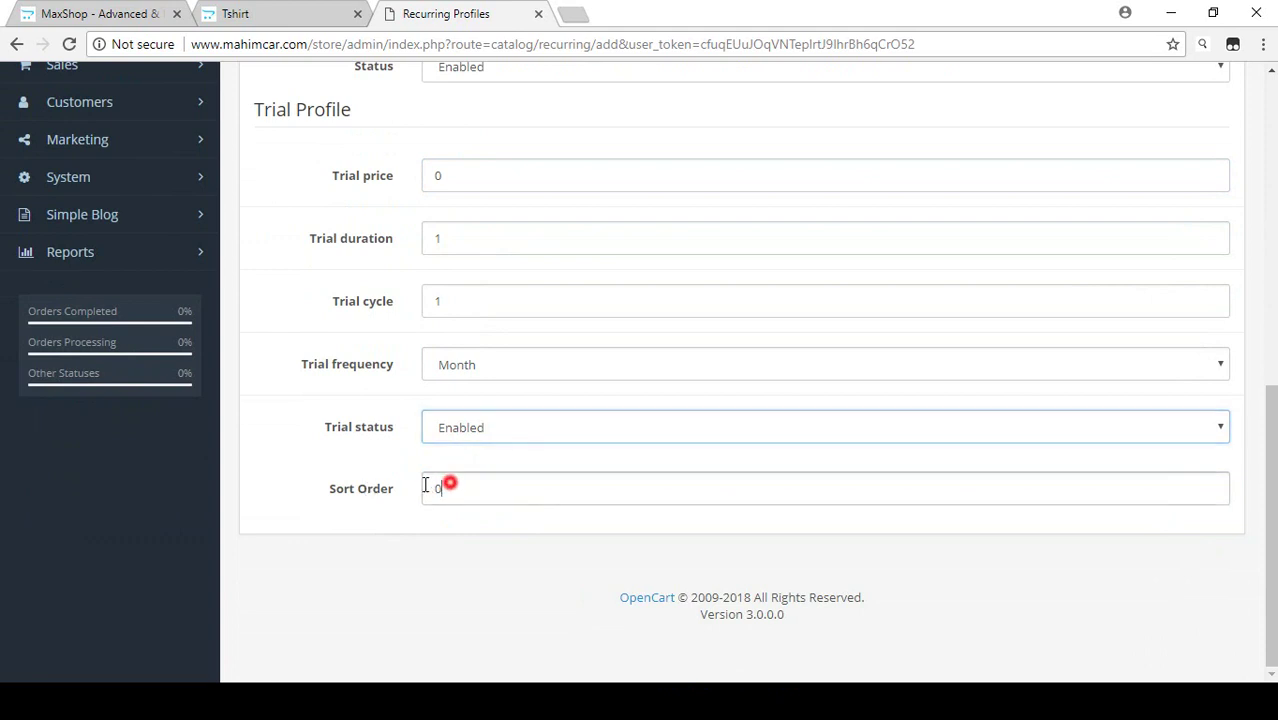
type("1")
left_click(508, 574)
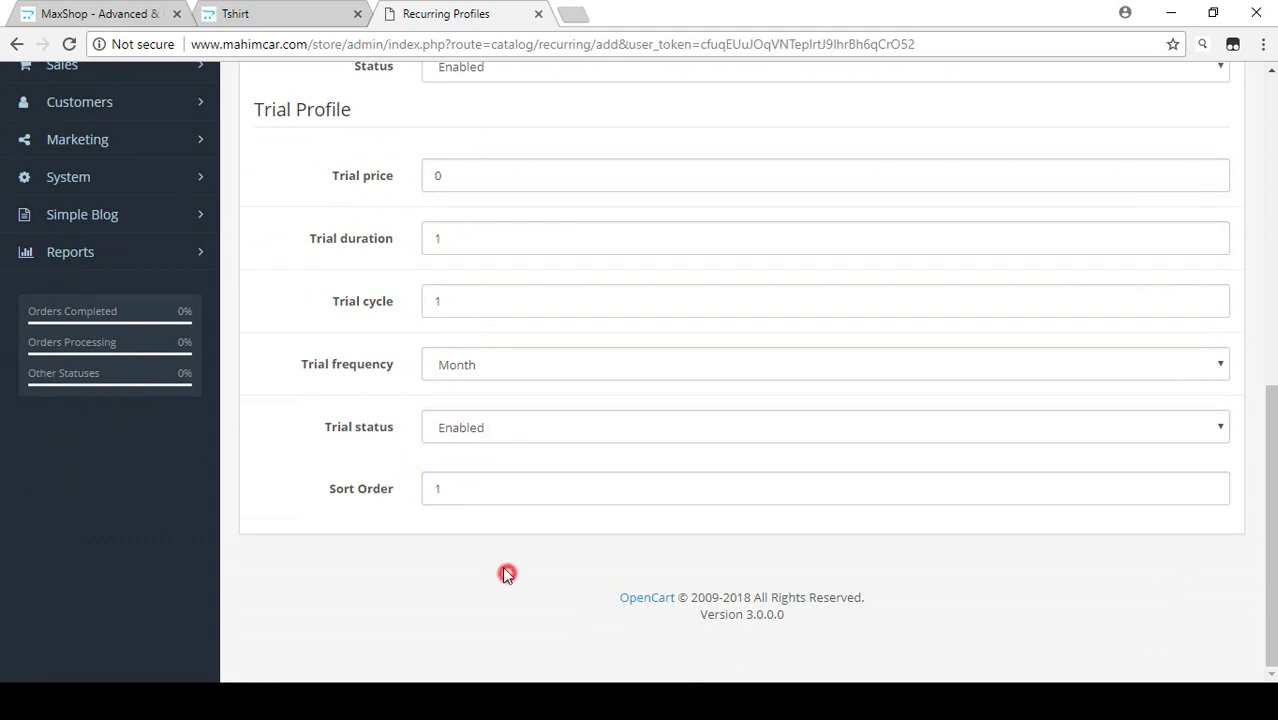
scroll(508, 574, "up", 10)
Save the $10 Per Month profile and go to the Catalog > Products list.
left_click(1186, 157)
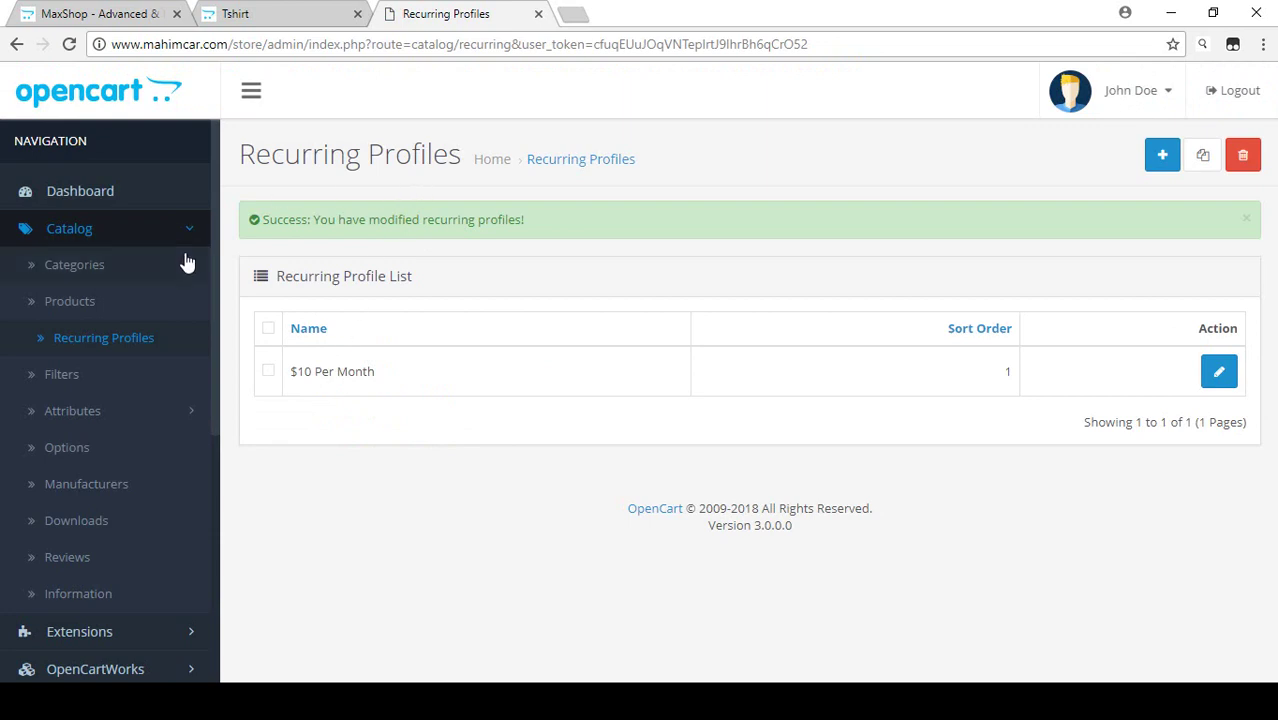
left_click(80, 301)
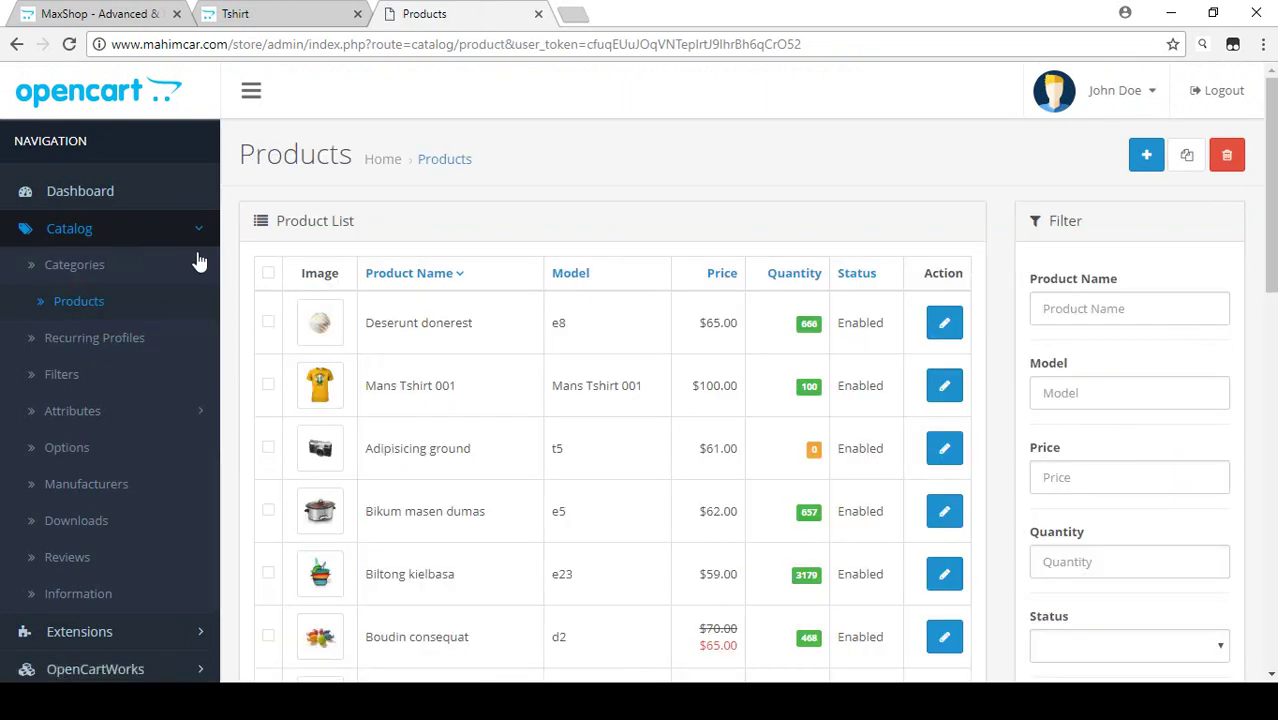
Open Mans Tshirt 001 from the product list for editing.
left_click_drag(367, 386, 456, 391)
left_click(476, 393)
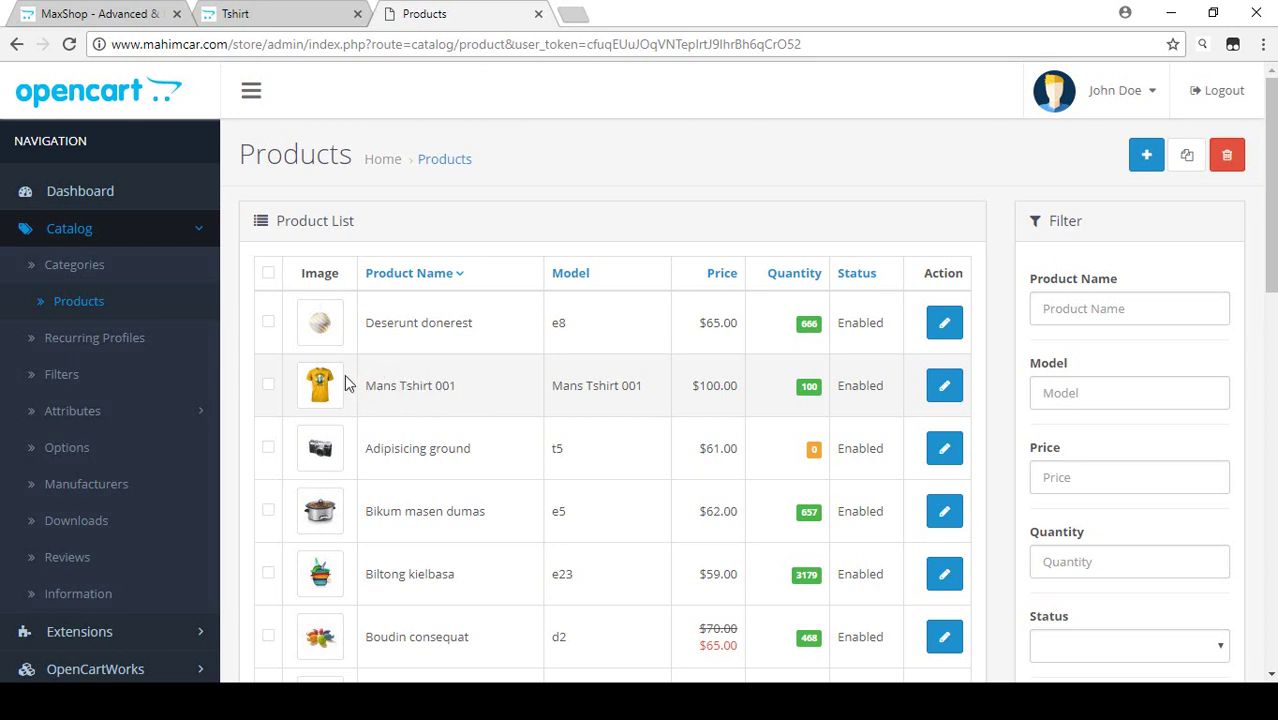
left_click_drag(370, 387, 459, 391)
left_click(470, 393)
left_click(944, 385)
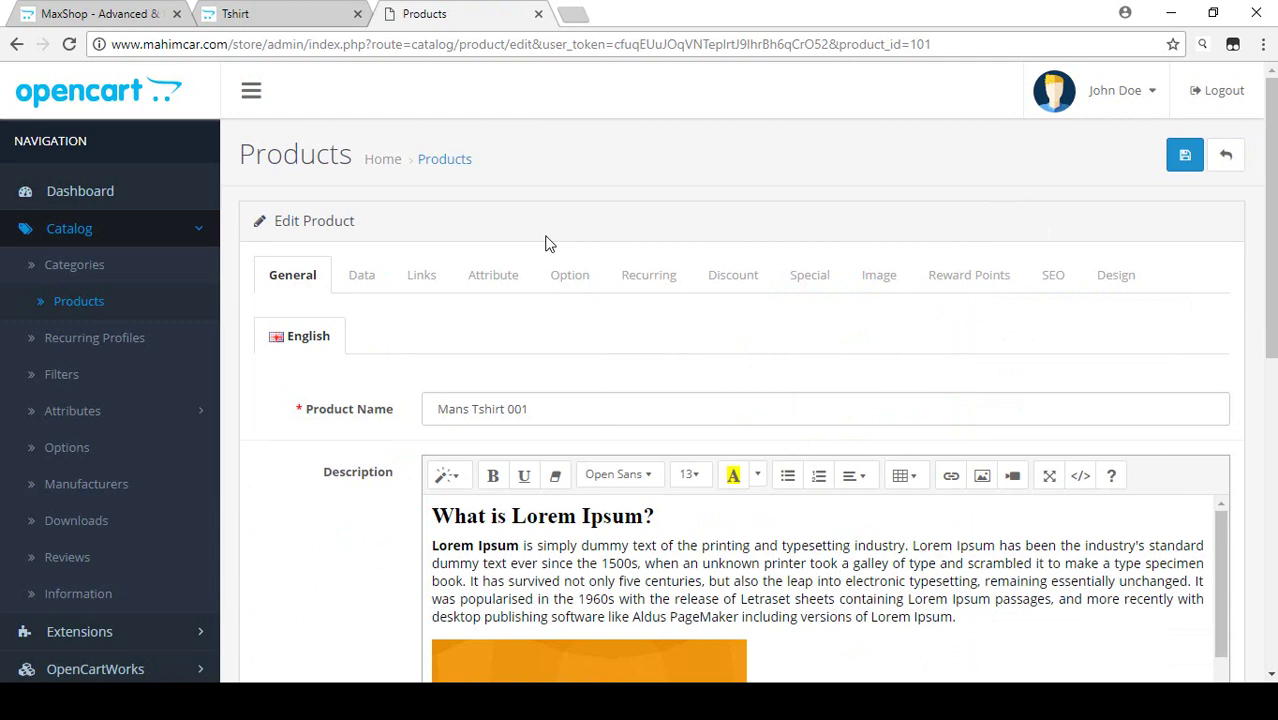
View the storefront Tshirt category with Mans Tshirt 001 ($100.00) and 002 ($400.00).
scroll(506, 244, "down", 2)
scroll(392, 250, "up", 2)
left_click(298, 14)
scroll(342, 405, "down", 3)
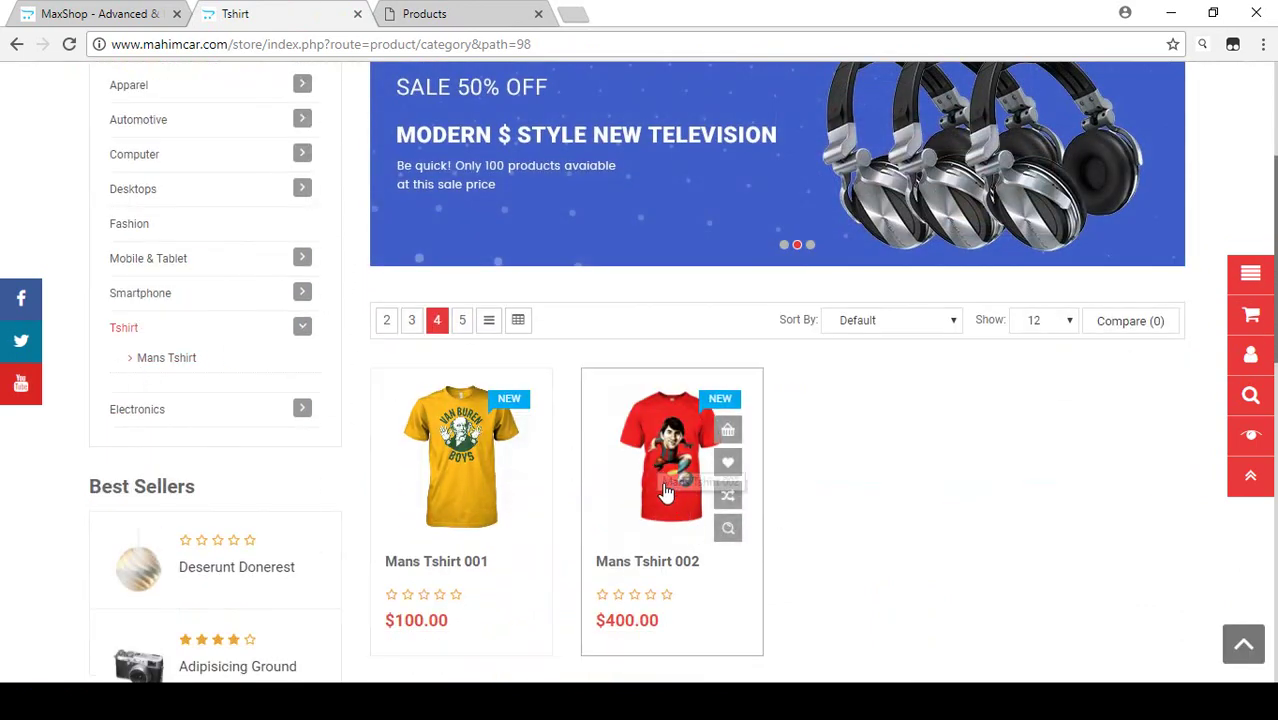
In Mans Tshirt 001's Recurring tab, add the $10 Per Month profile for the Default group.
left_click(440, 14)
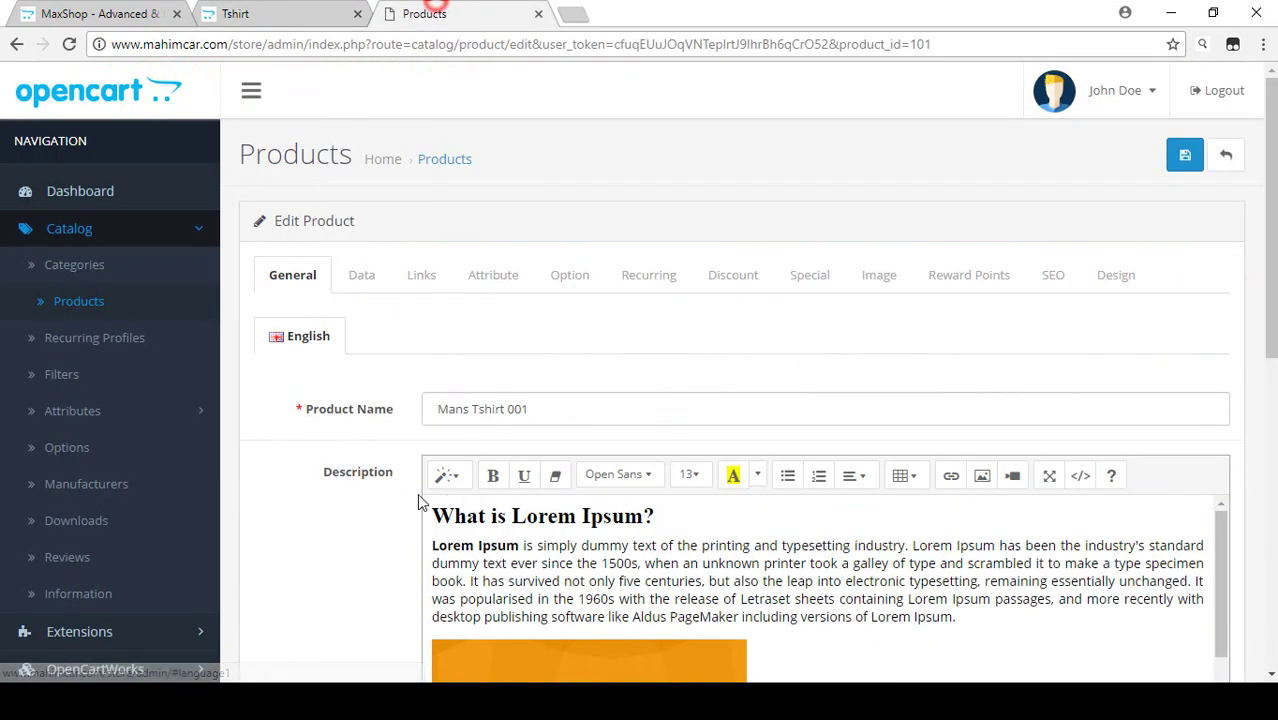
left_click(645, 283)
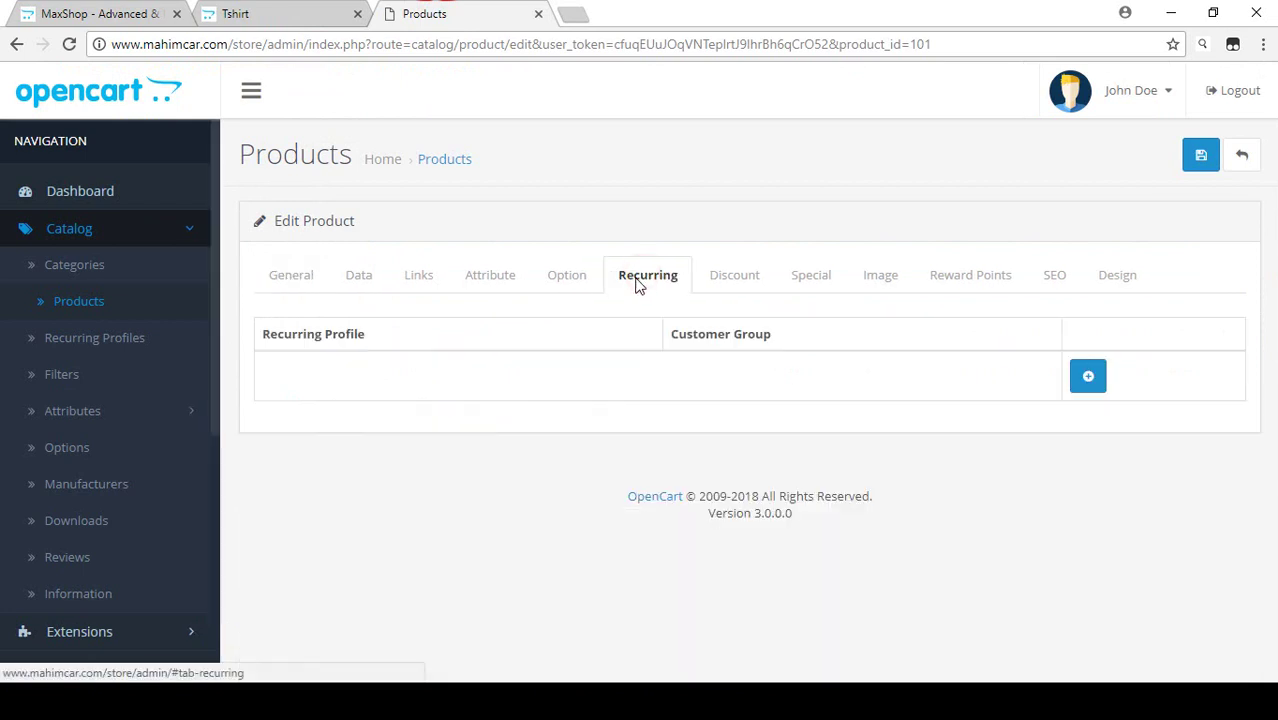
left_click(1089, 379)
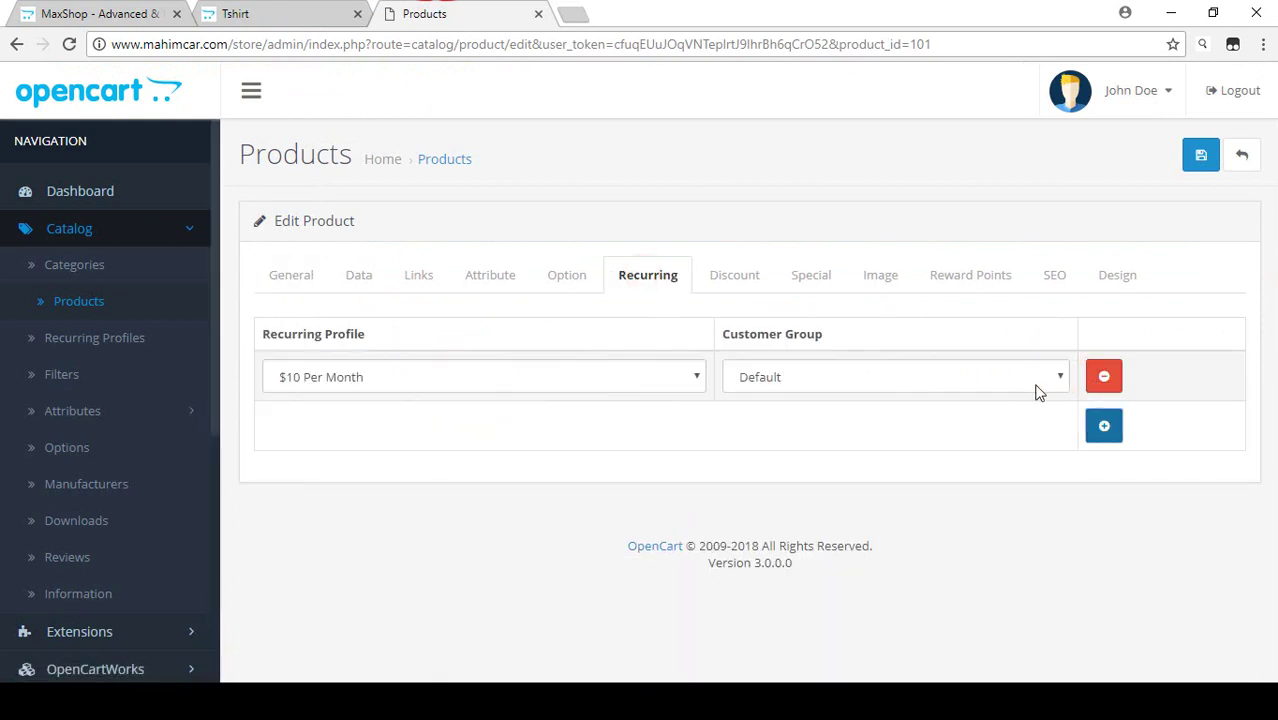
left_click(345, 380)
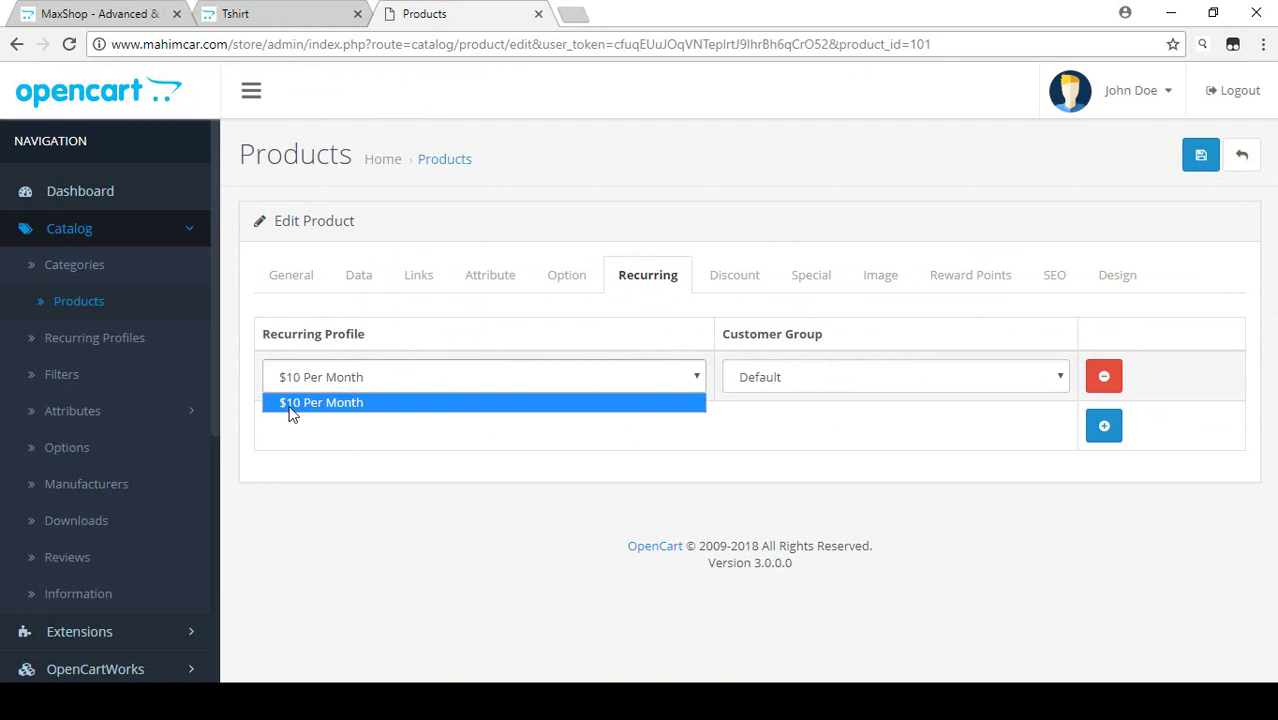
left_click(352, 403)
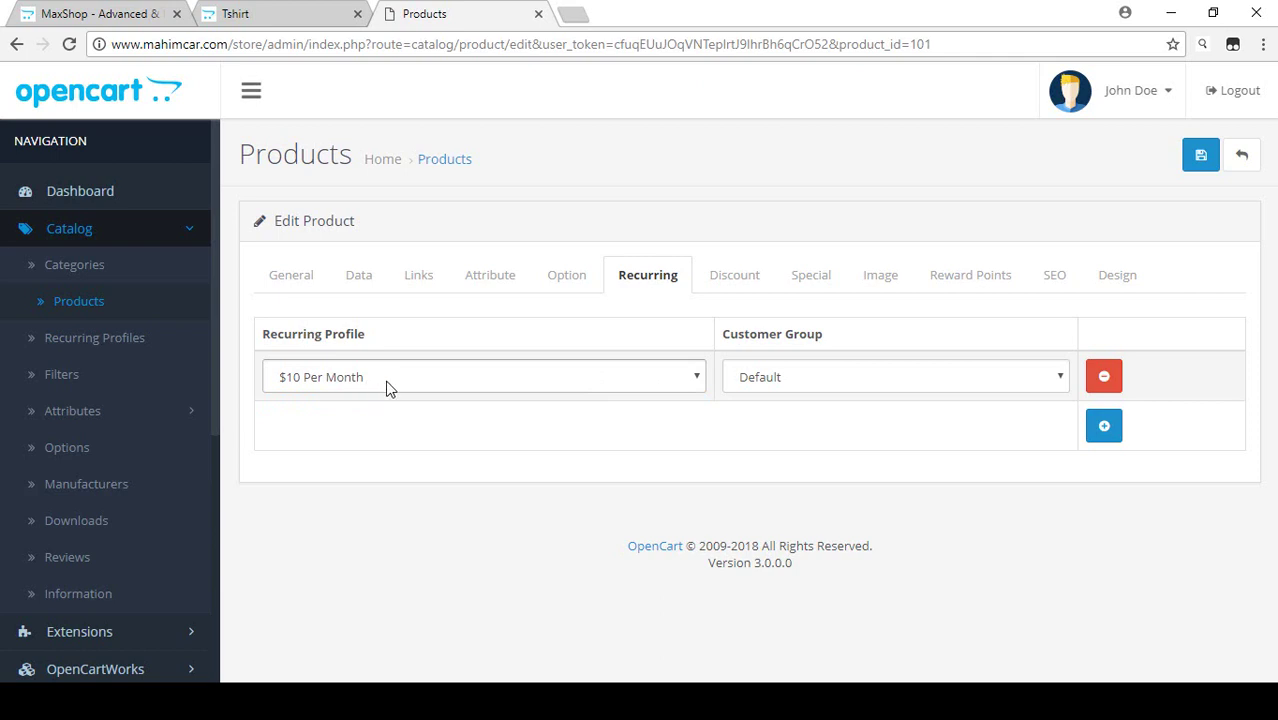
left_click(816, 378)
left_click(797, 386)
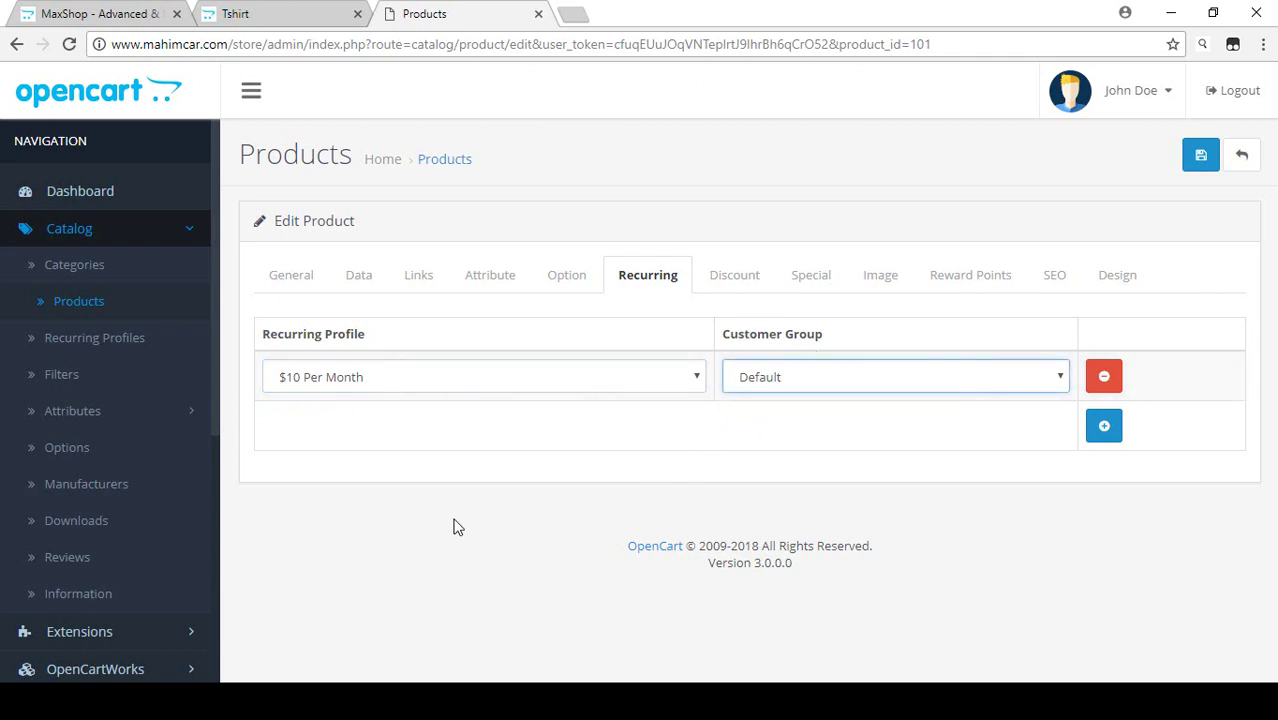
Check the customer groups, keep Default, and save the product.
scroll(70, 530, "down", 4)
left_click(88, 370)
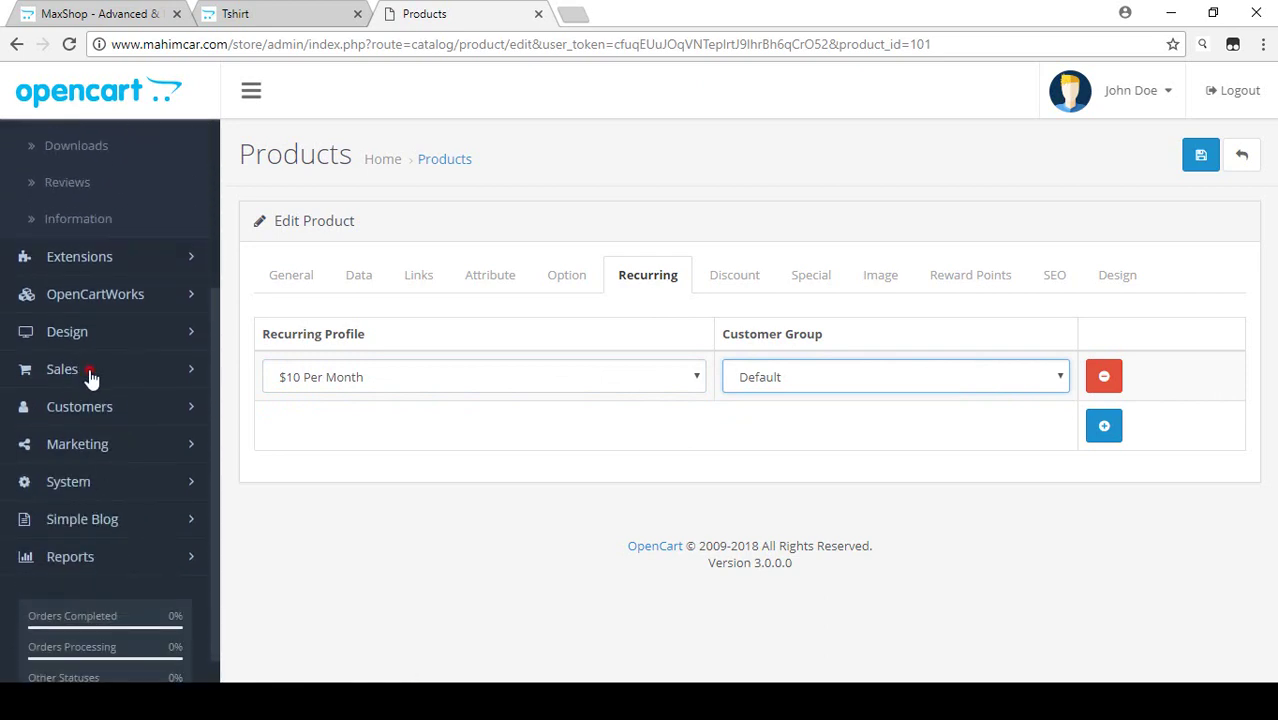
left_click(96, 376)
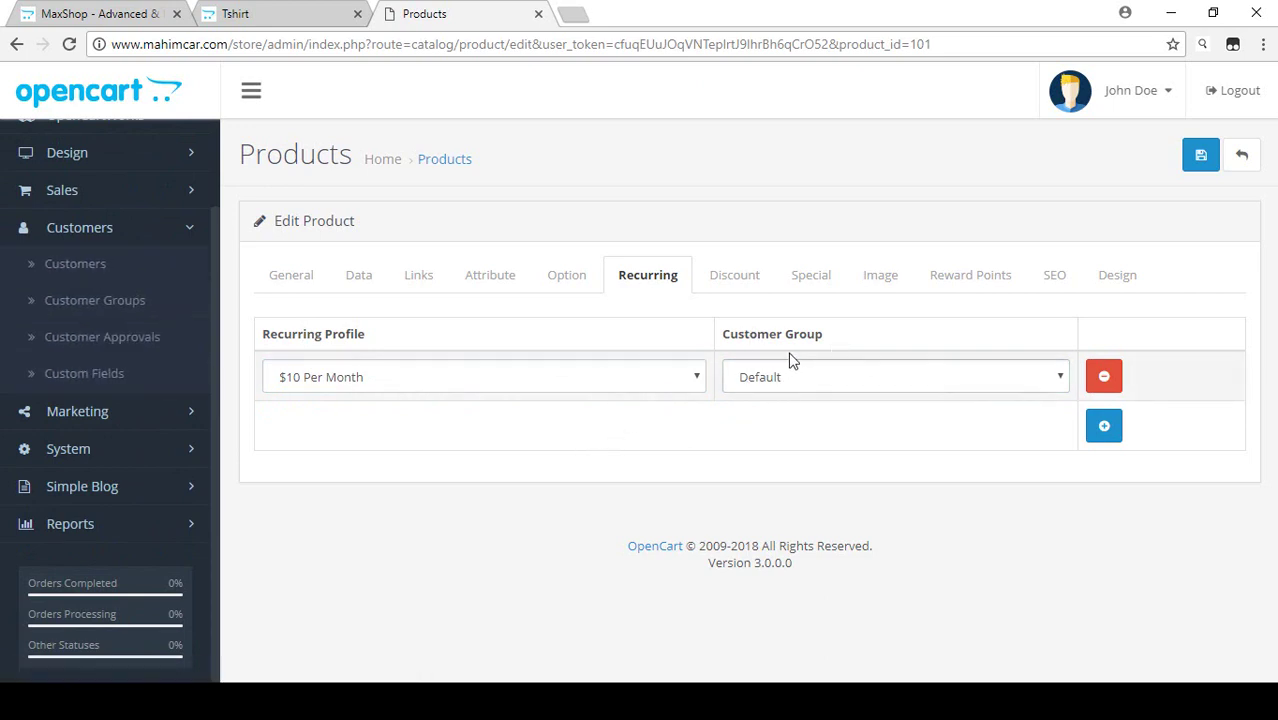
left_click(775, 385)
left_click(756, 343)
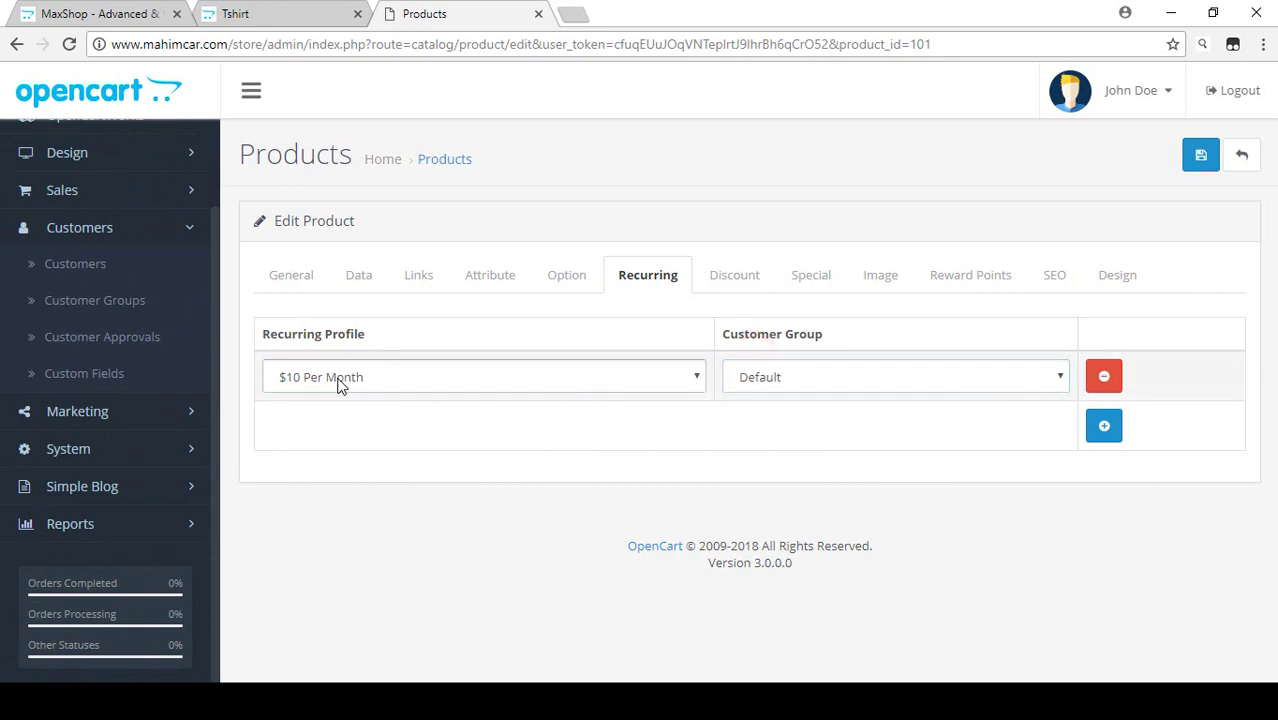
left_click(1200, 155)
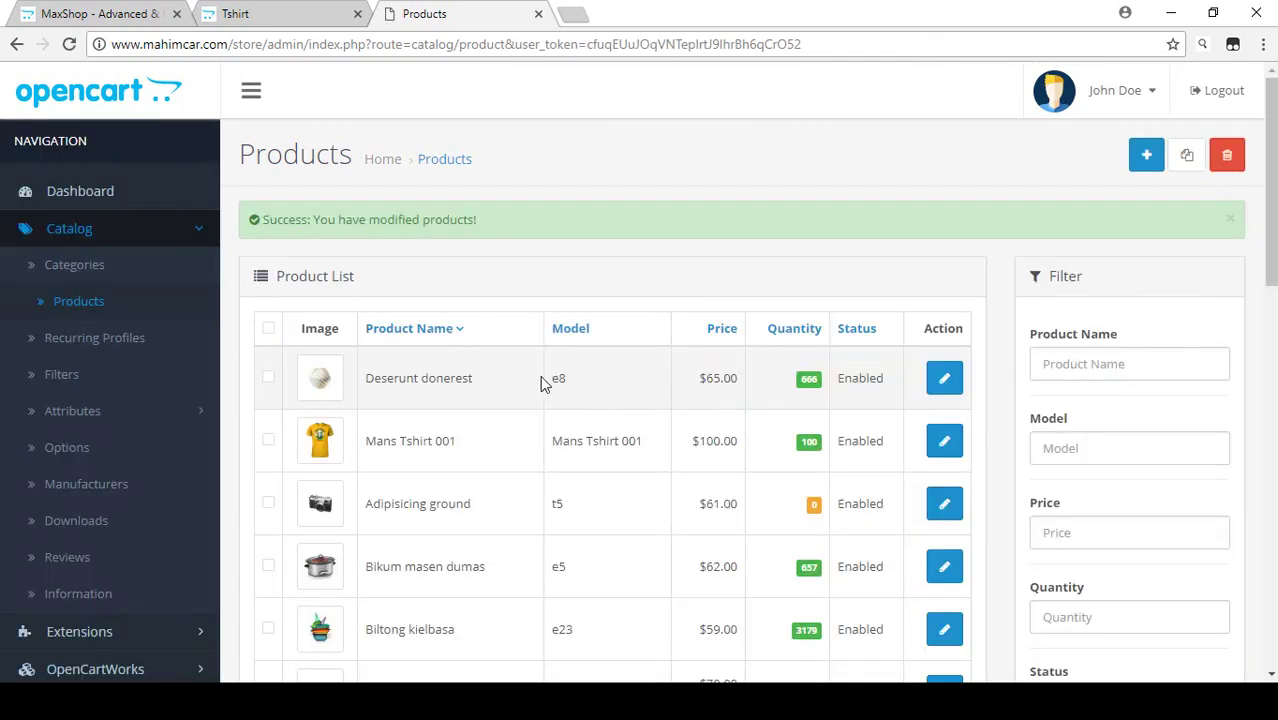
On the storefront Mans Tshirt 001 page, select the $10 Per Month payment profile.
left_click(270, 12)
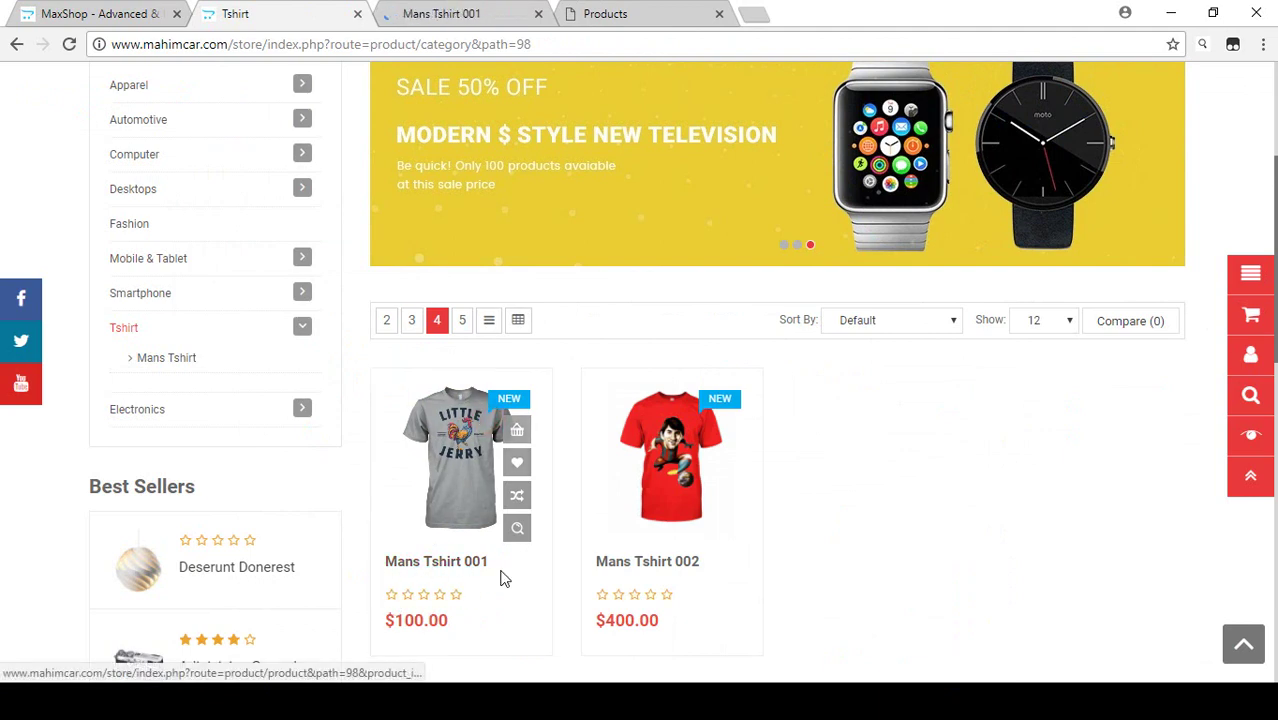
left_click(436, 13)
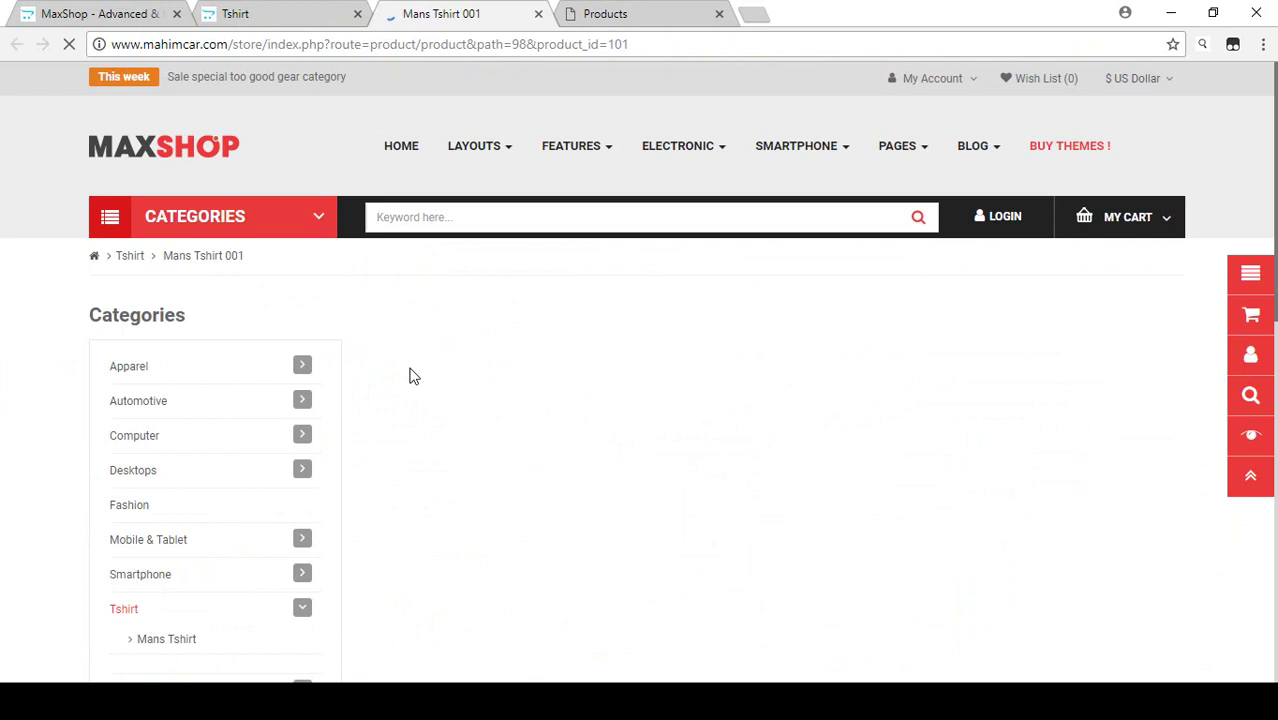
scroll(408, 373, "down", 2)
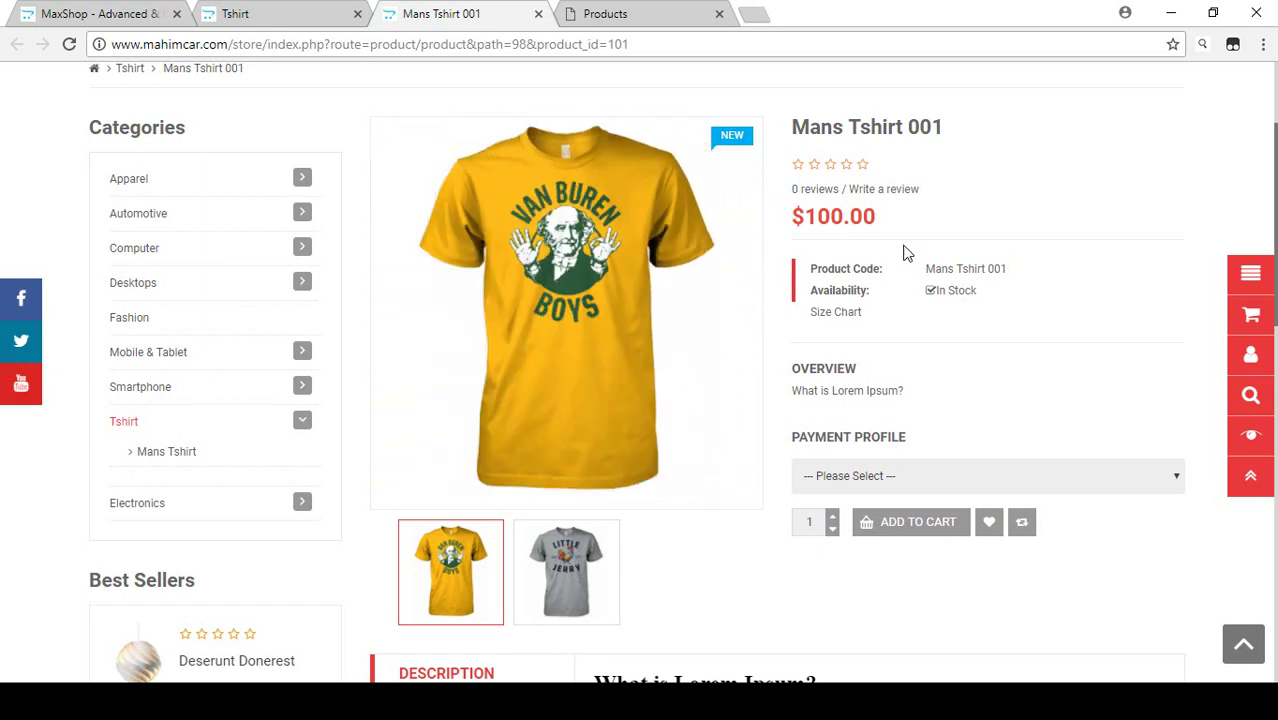
left_click(901, 476)
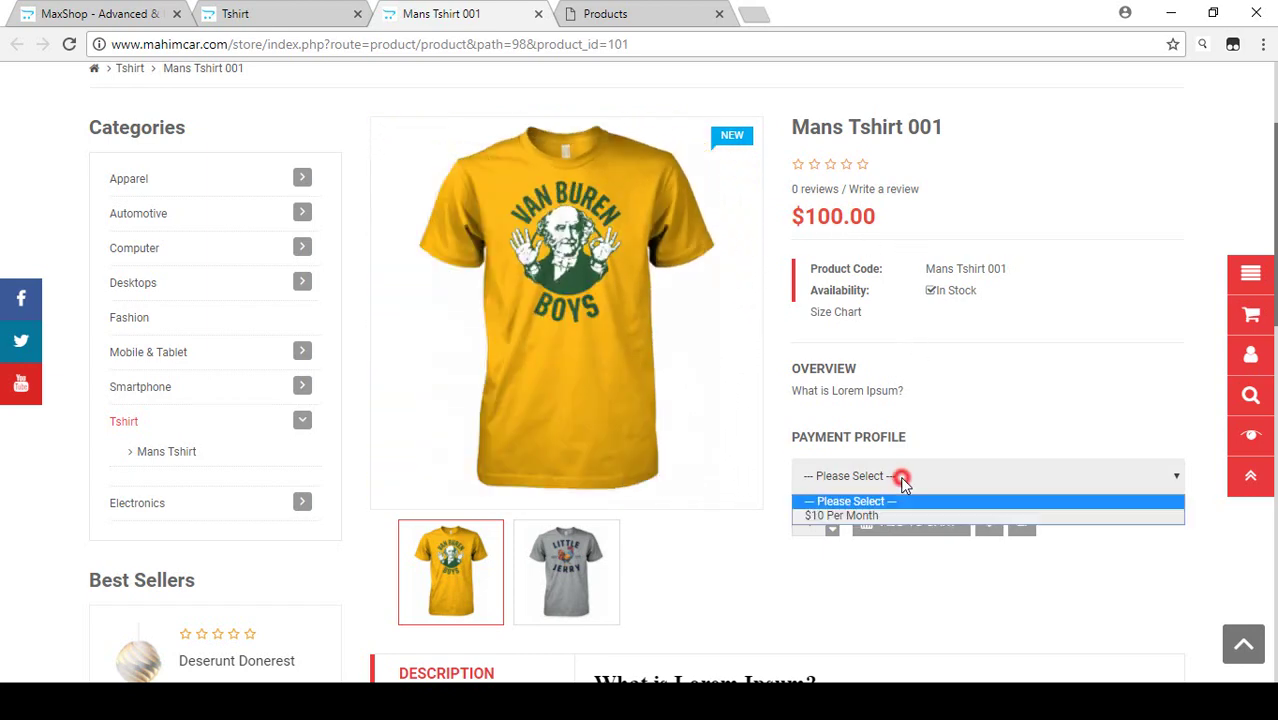
left_click(844, 516)
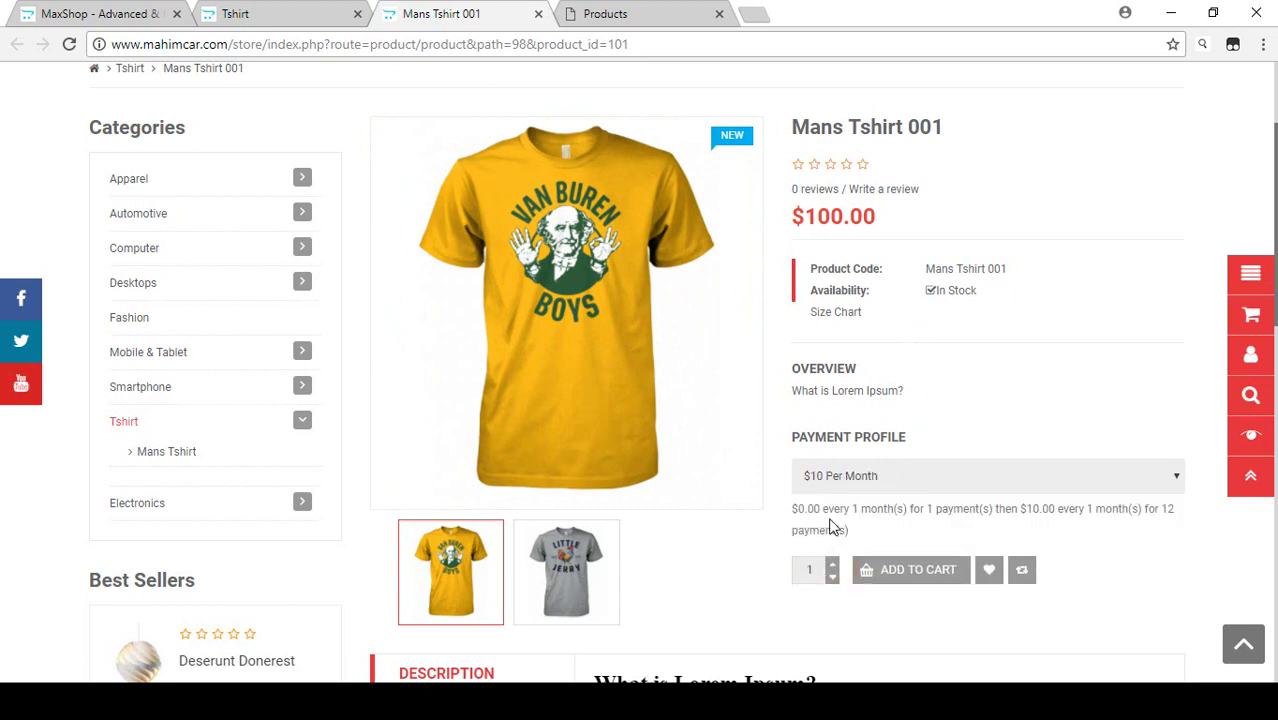
Review the displayed billing schedule, including the recurring $10.00 payment terms.
left_click_drag(794, 512, 812, 510)
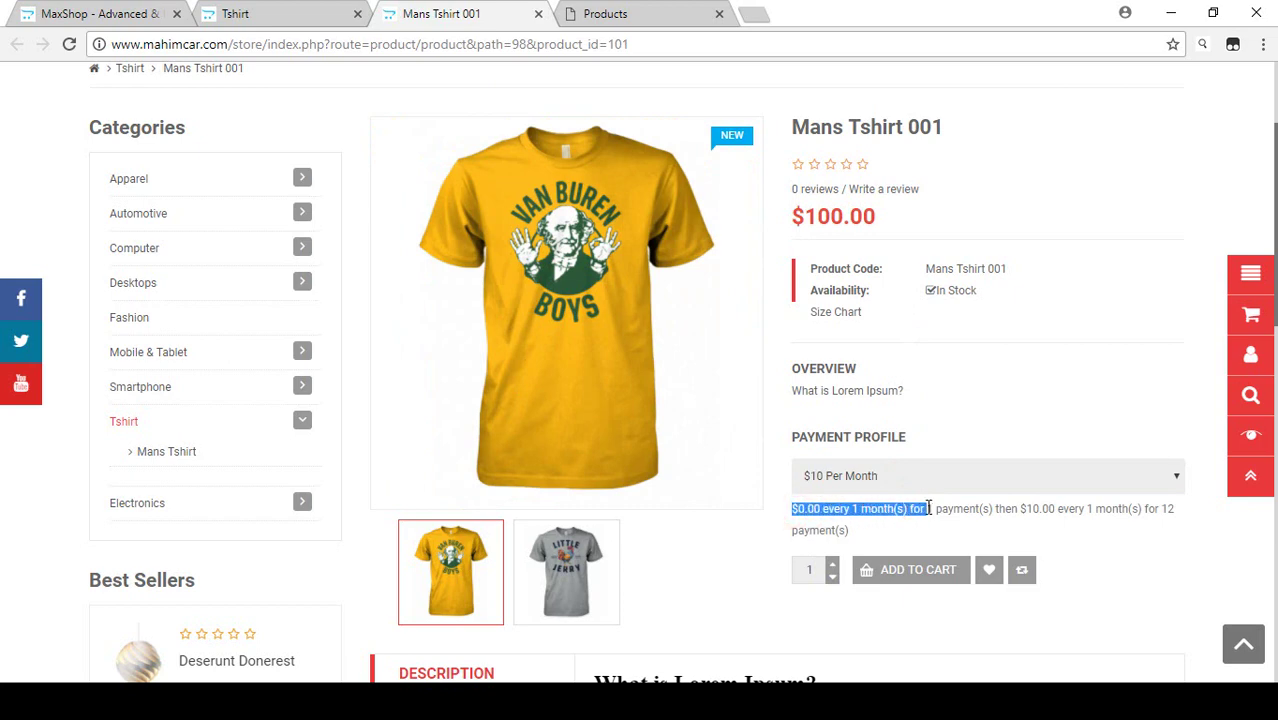
left_click_drag(957, 510, 991, 512)
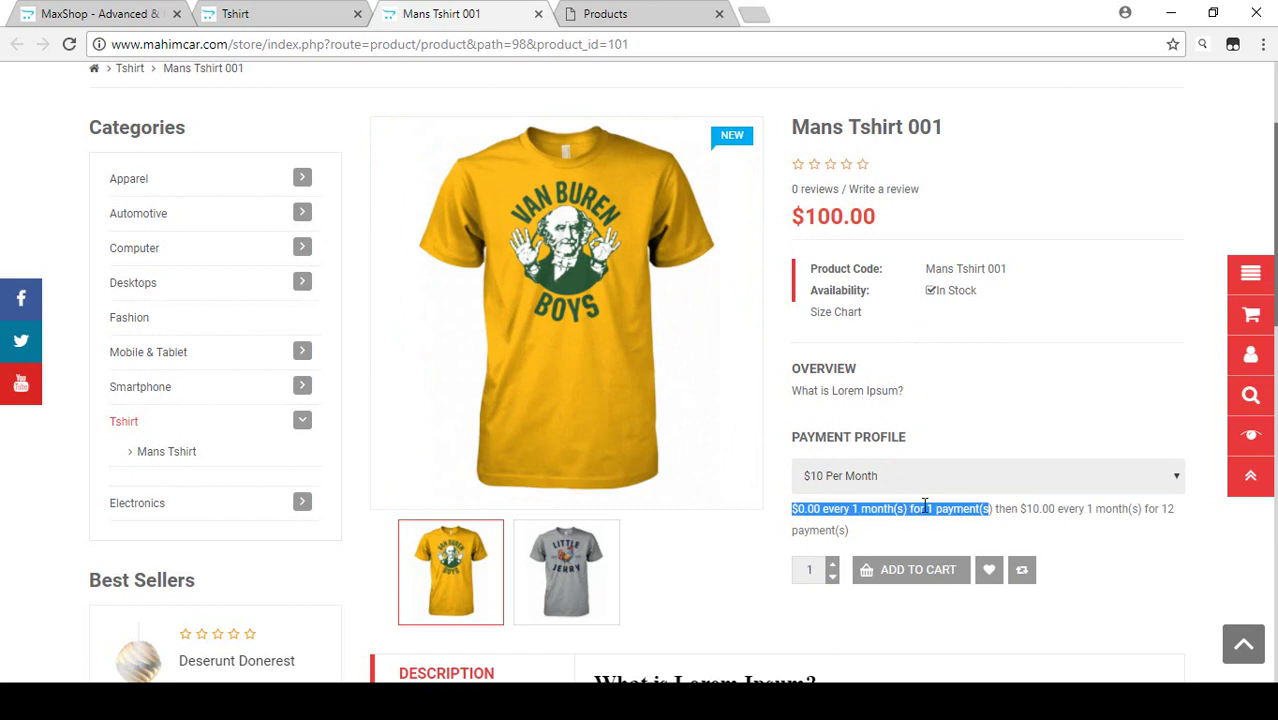
left_click(1004, 509)
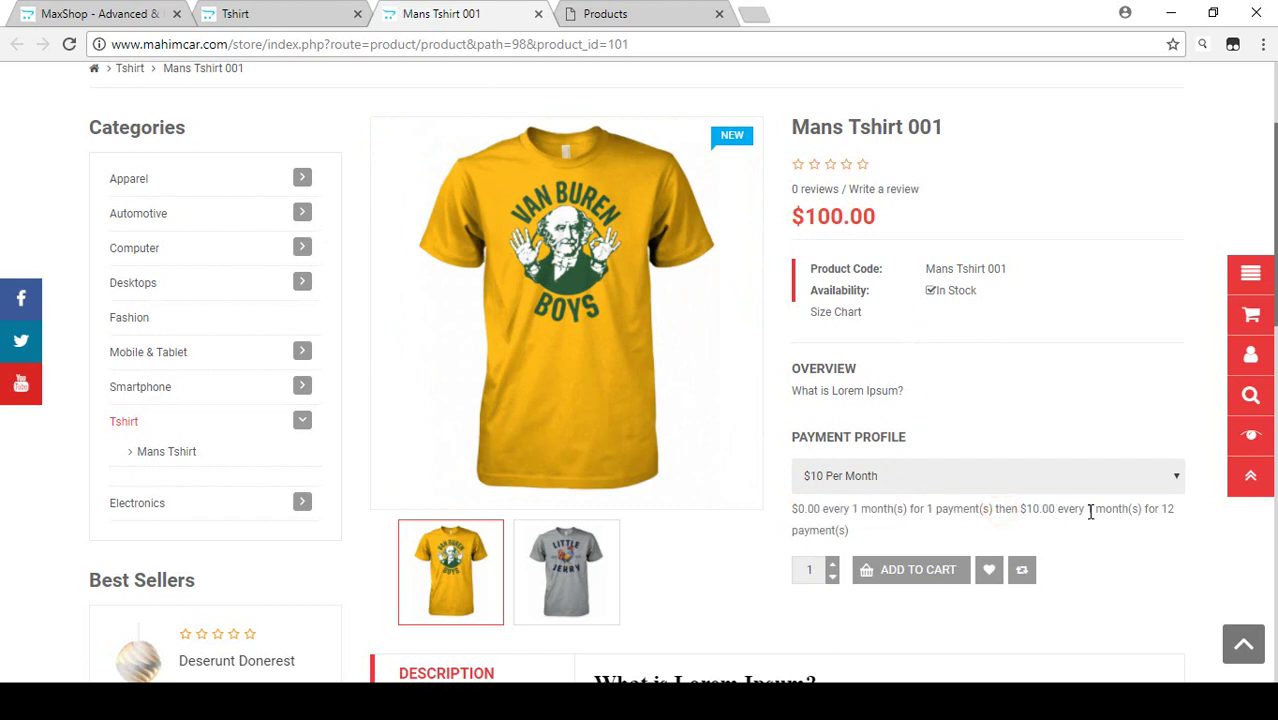
left_click(1172, 510)
left_click_drag(1049, 511, 1127, 522)
left_click(1125, 521)
scroll(880, 480, "up", 1)
scroll(880, 455, "down", 1)
Reopen Mans Tshirt 001 in the admin product editor.
left_click(648, 12)
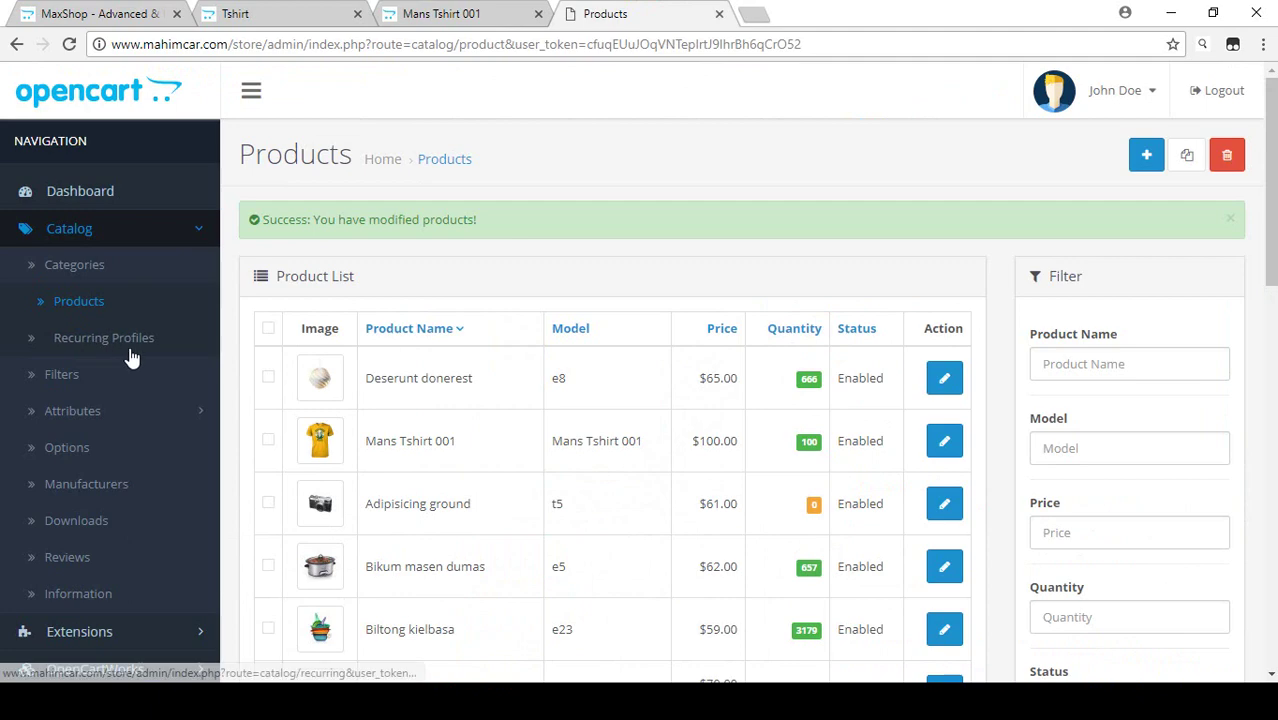
scroll(348, 347, "down", 1)
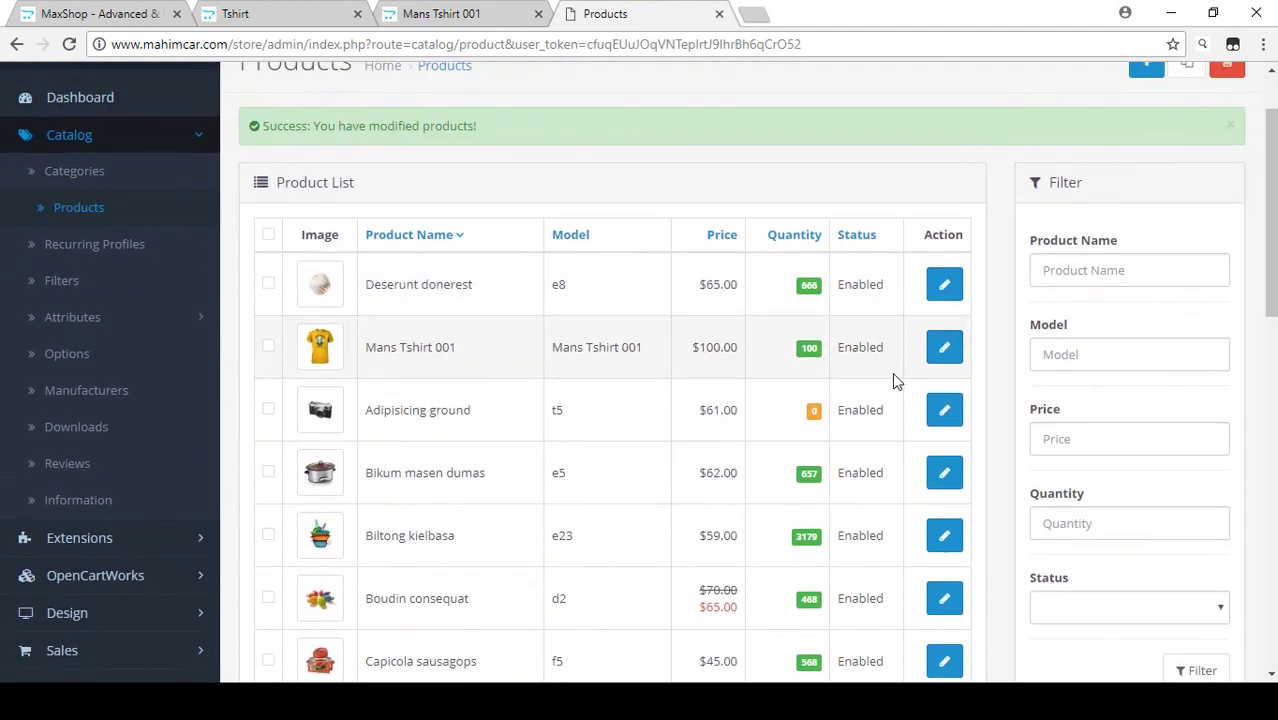
left_click(944, 352)
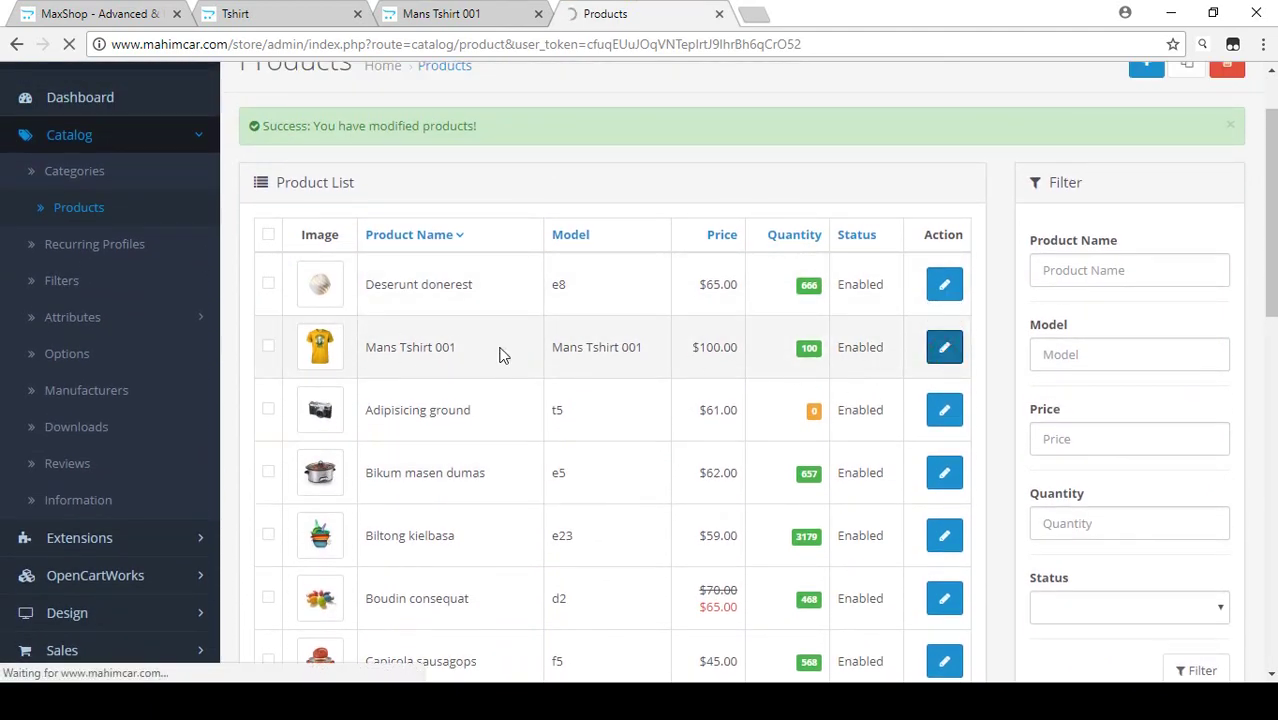
left_click(447, 14)
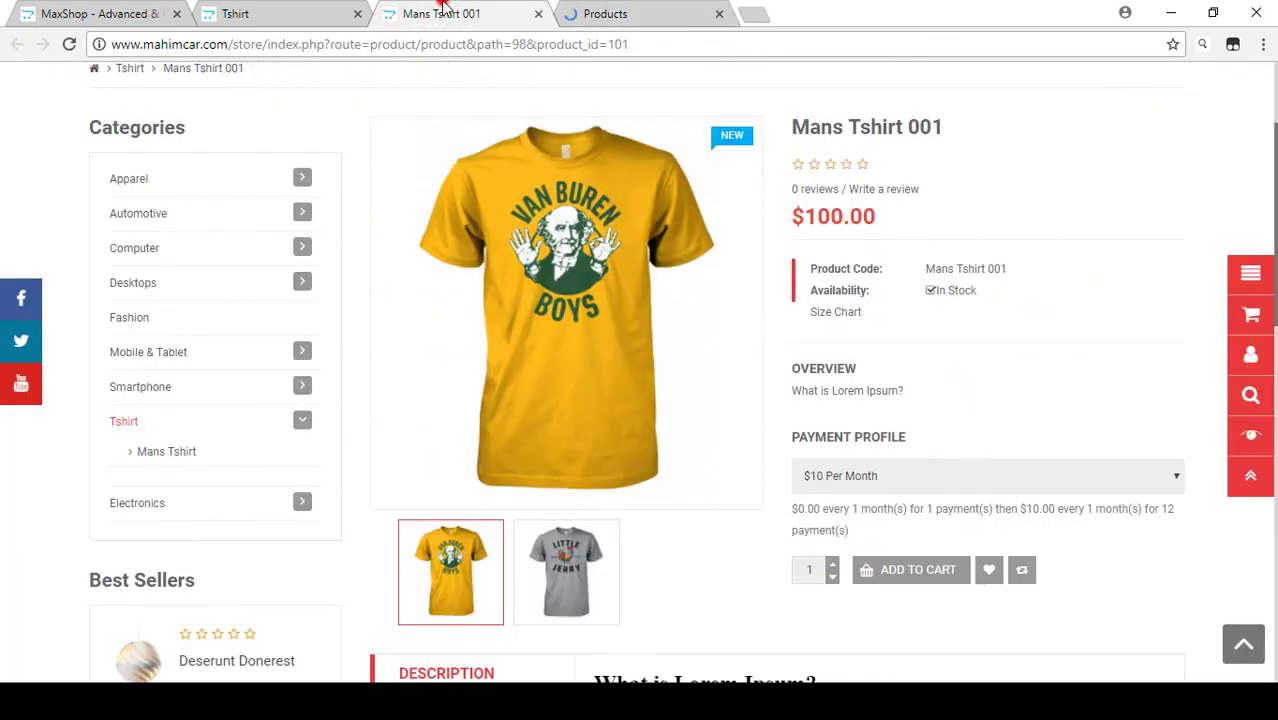
left_click(606, 12)
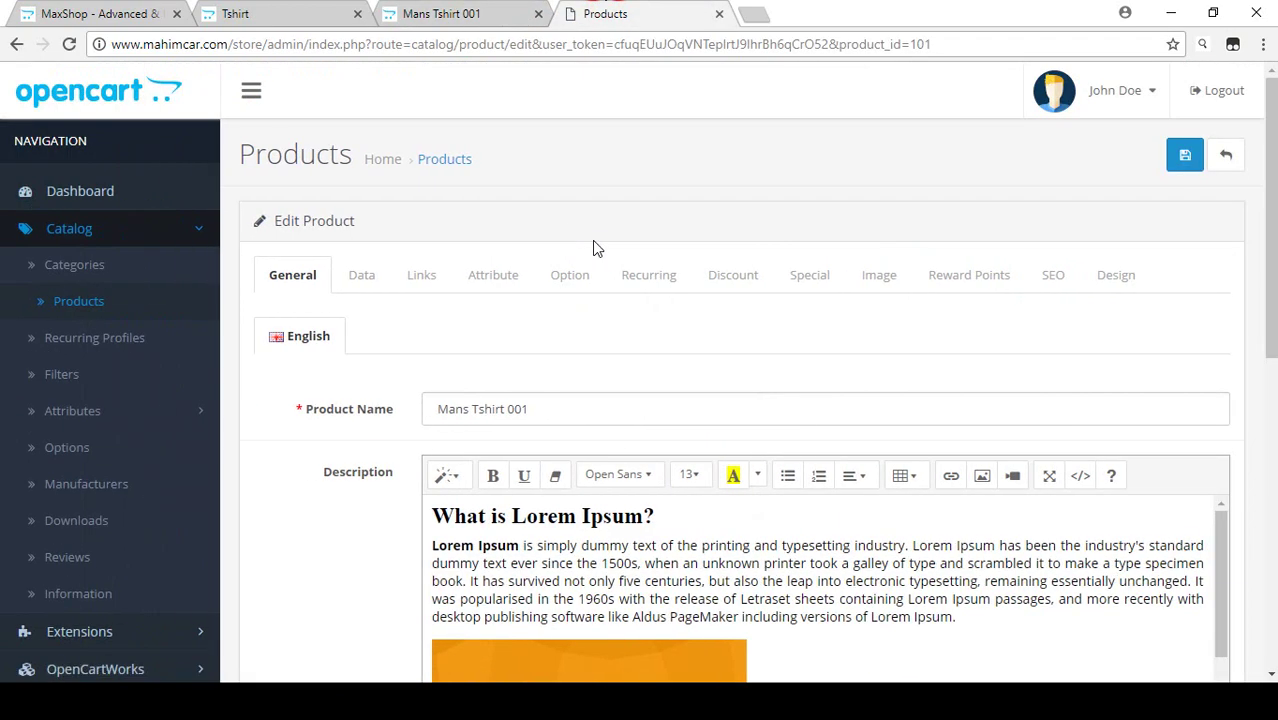
Delete the $10 Per Month row from the Recurring tab and save the product.
left_click(644, 273)
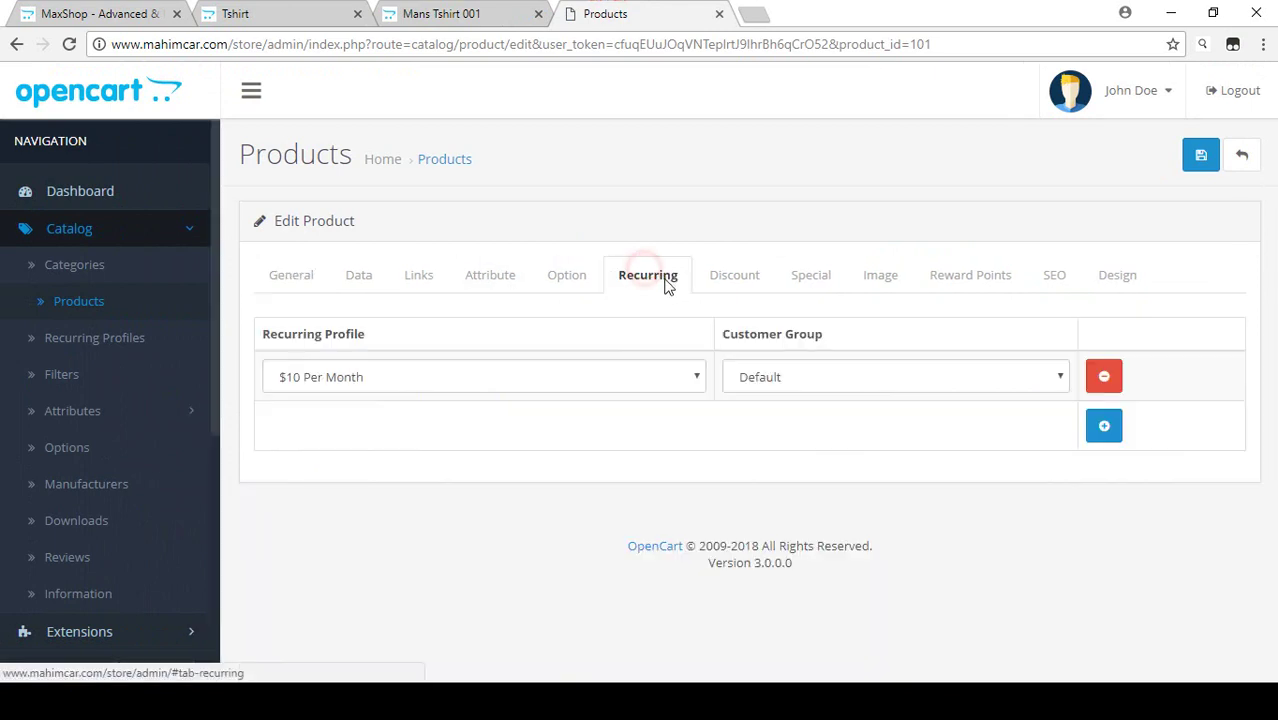
left_click(1104, 376)
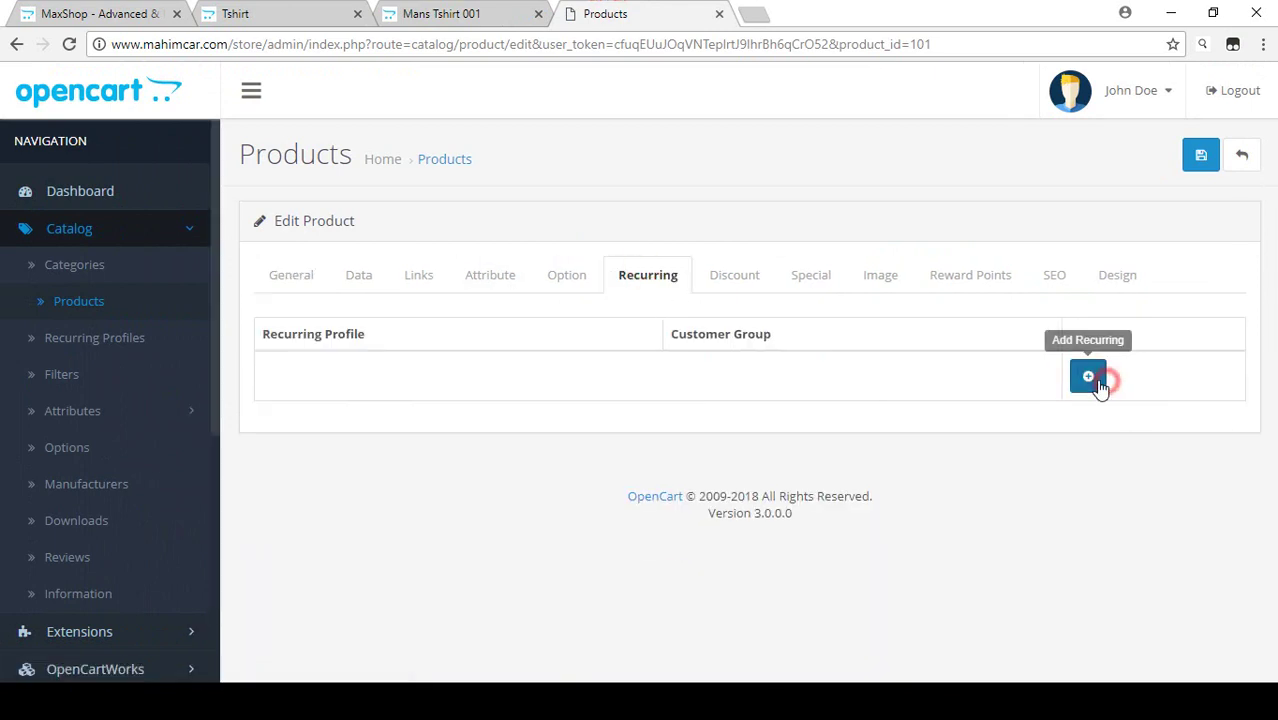
left_click(1200, 157)
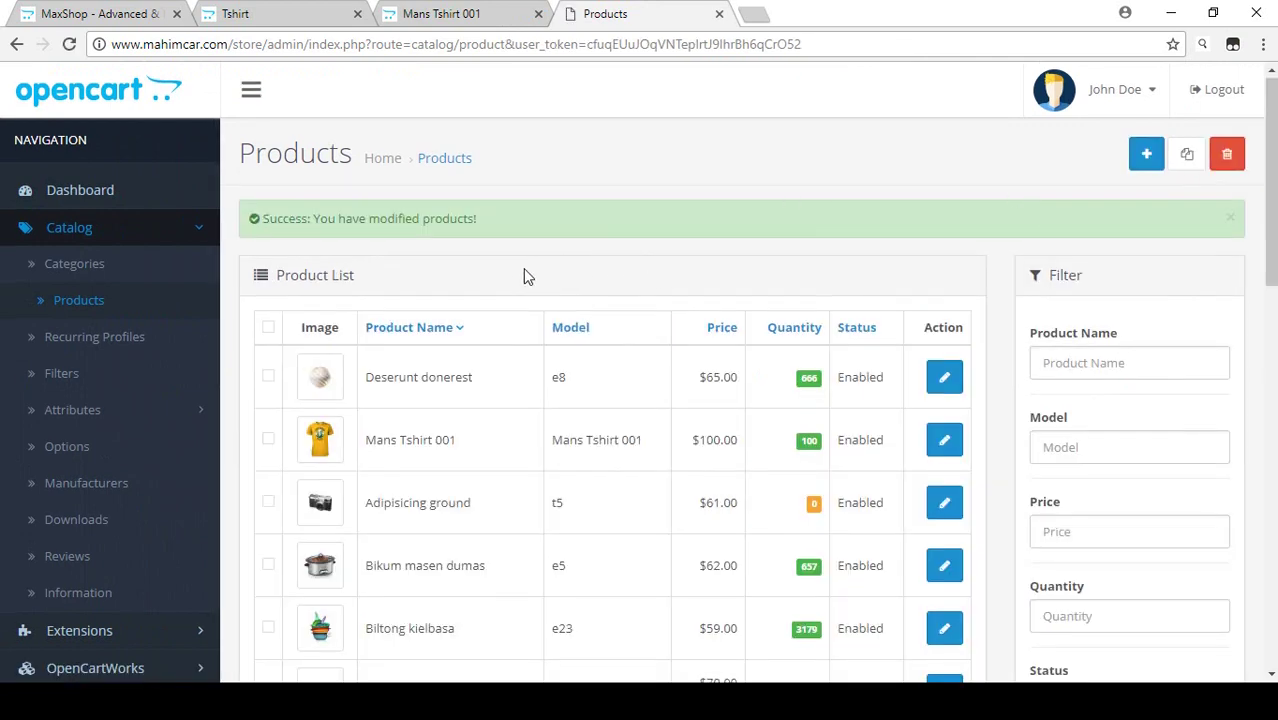
scroll(523, 268, "down", 1)
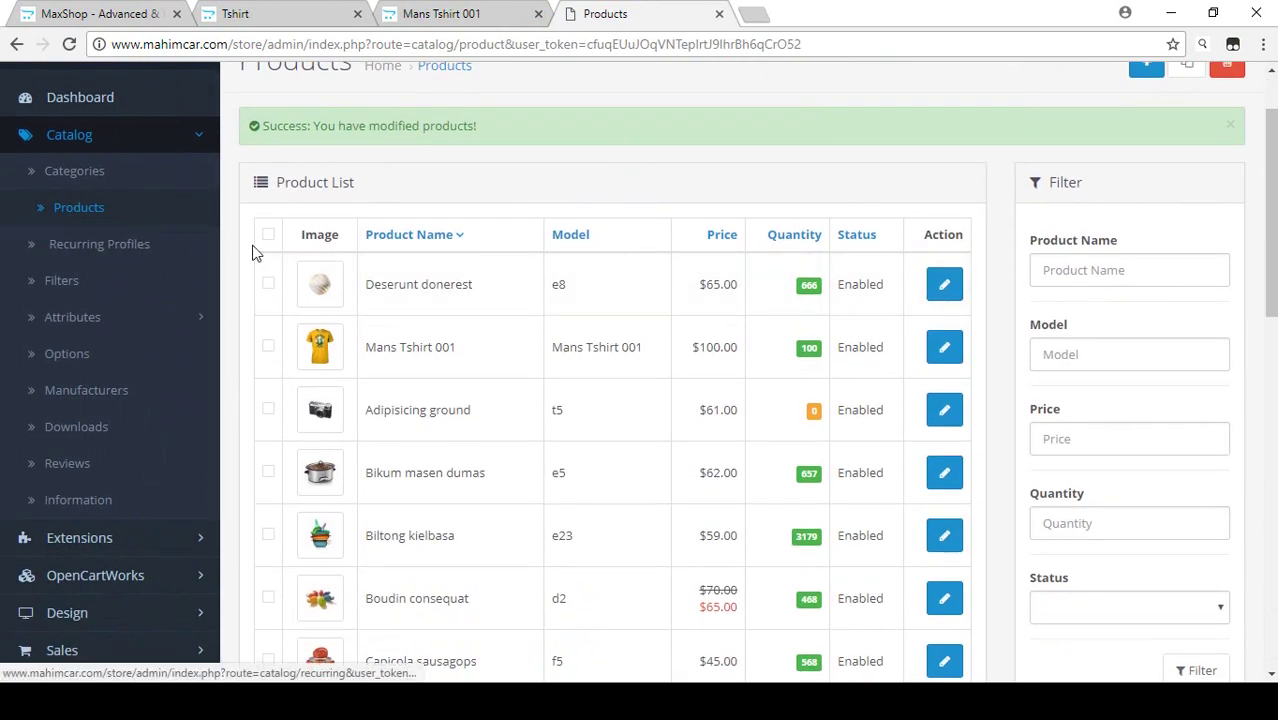
scroll(385, 263, "up", 1)
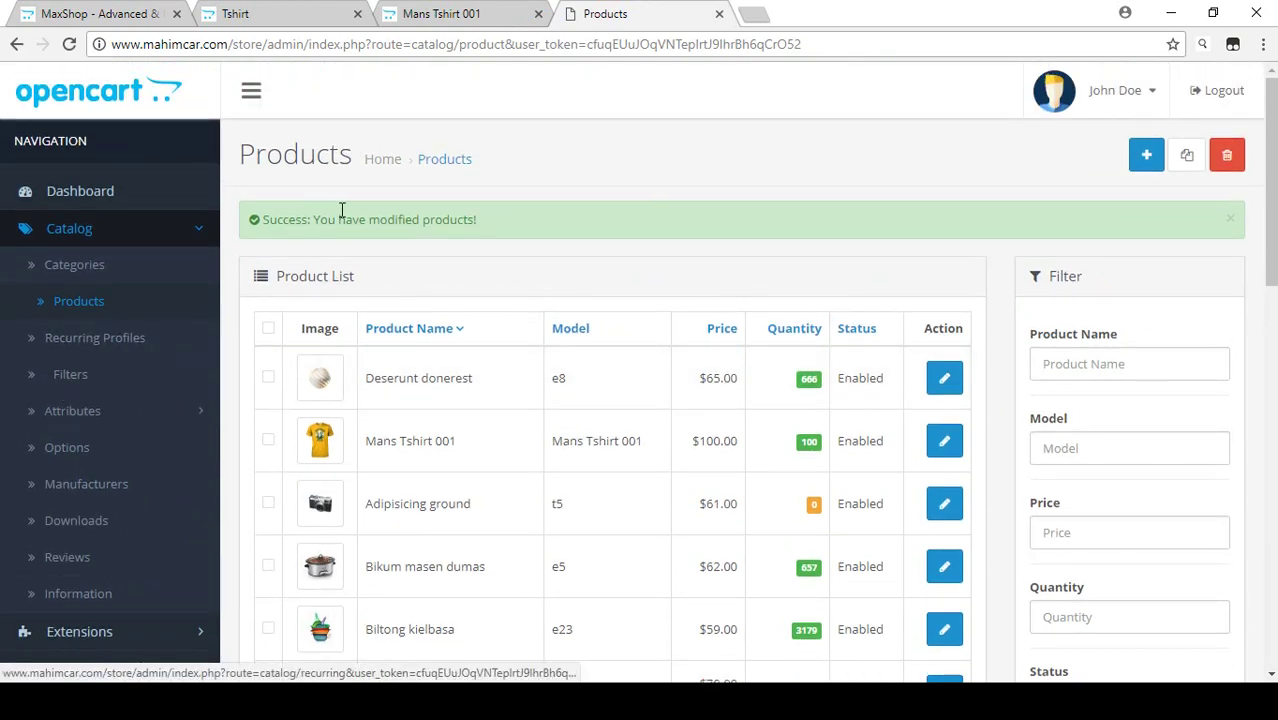
left_click(430, 14)
left_click(320, 8)
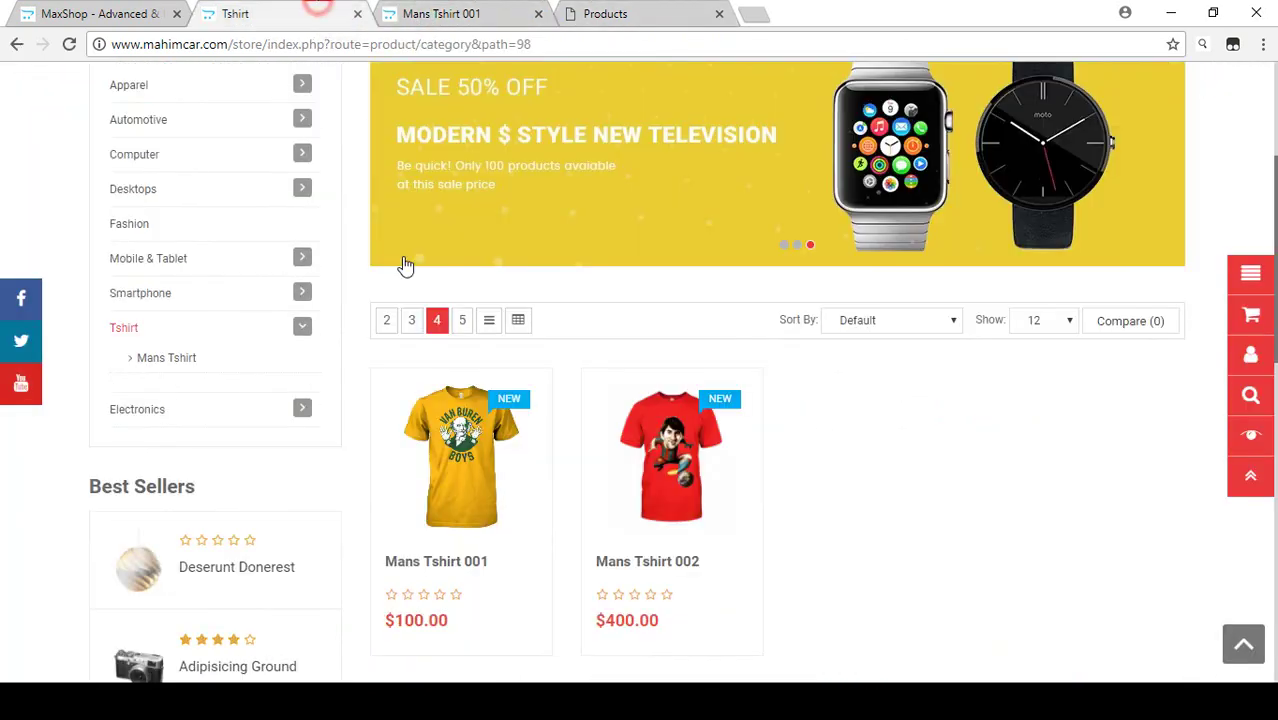
scroll(437, 322, "up", 2)
scroll(440, 318, "down", 3)
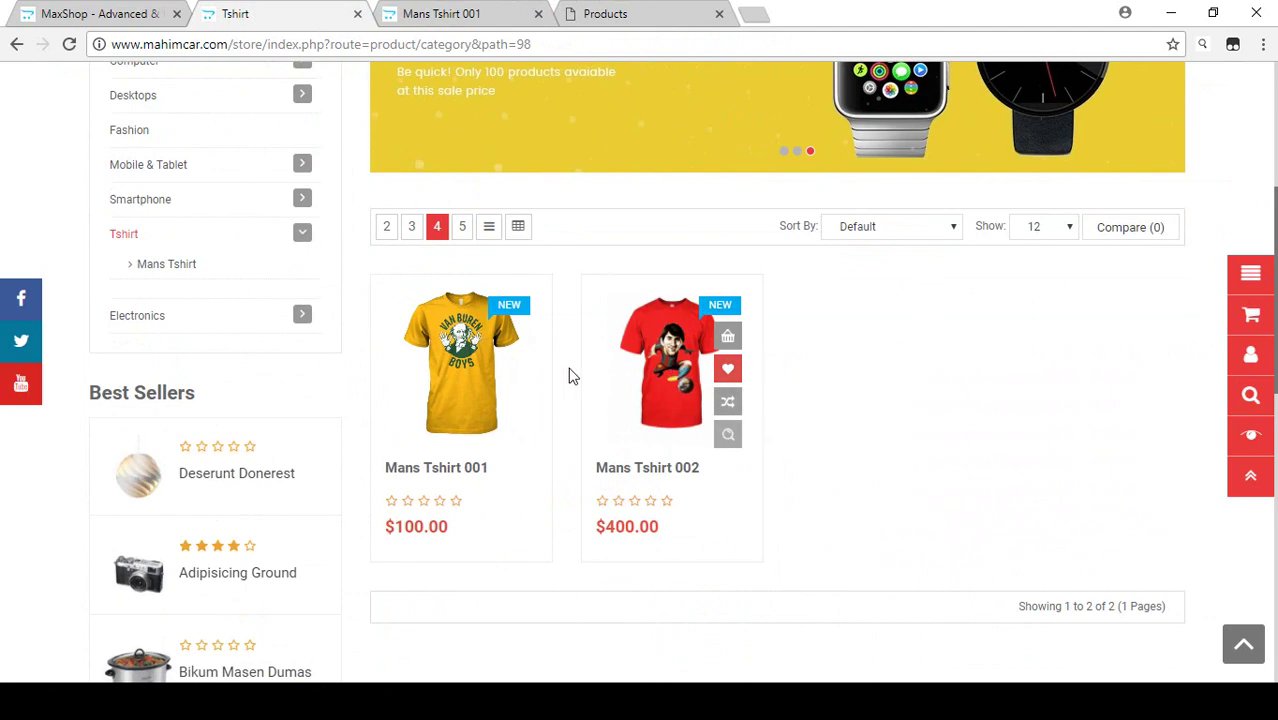
scroll(540, 430, "up", 1)
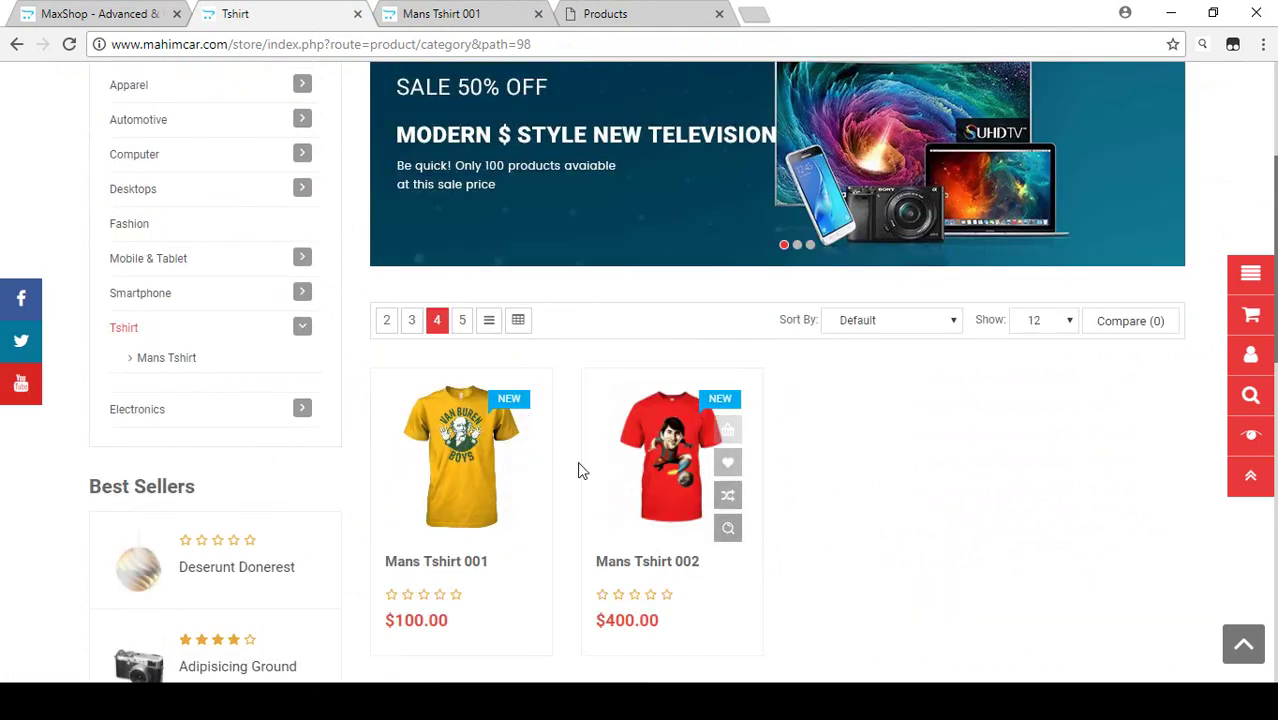
left_click(617, 10)
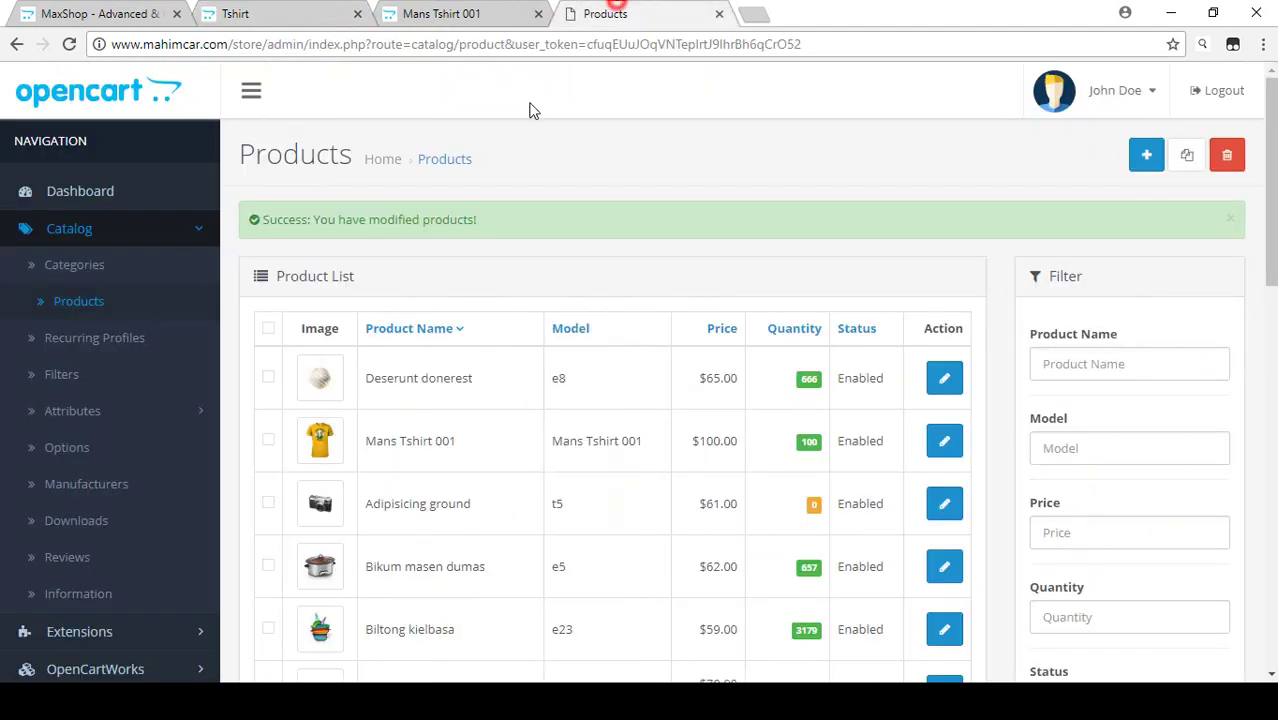